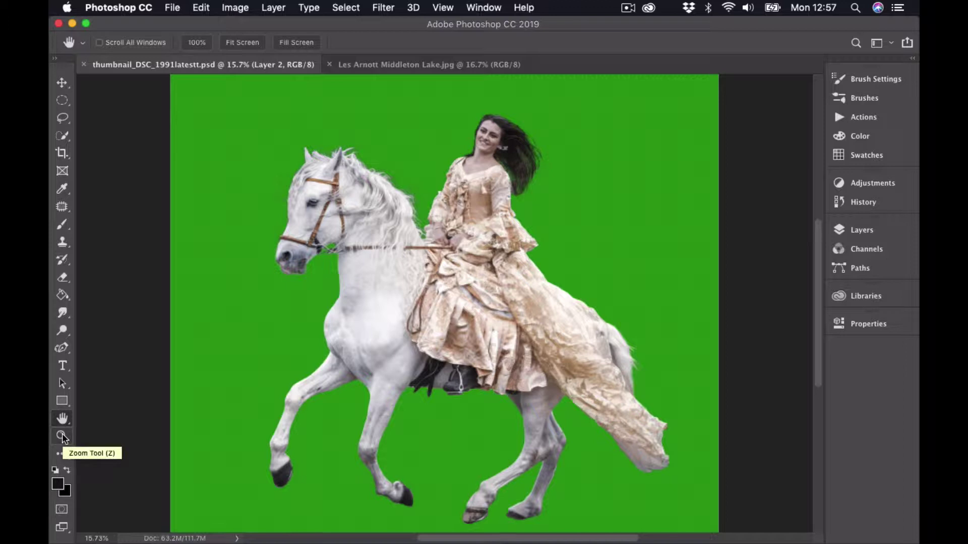
Zoom in on the horse's mouth and bridle, hide the green Layer 1 and show the Background layer
click(62, 436)
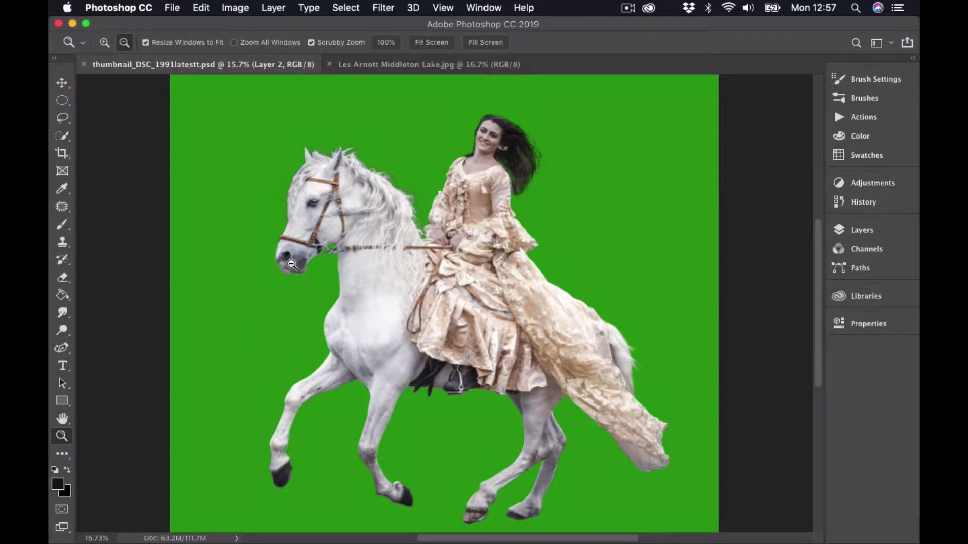
drag(324, 248, 411, 272)
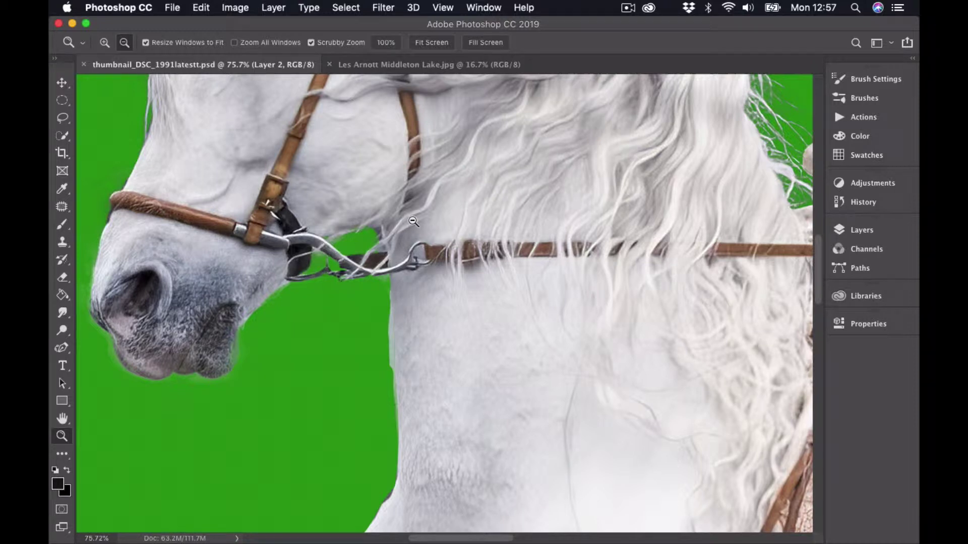
click(869, 230)
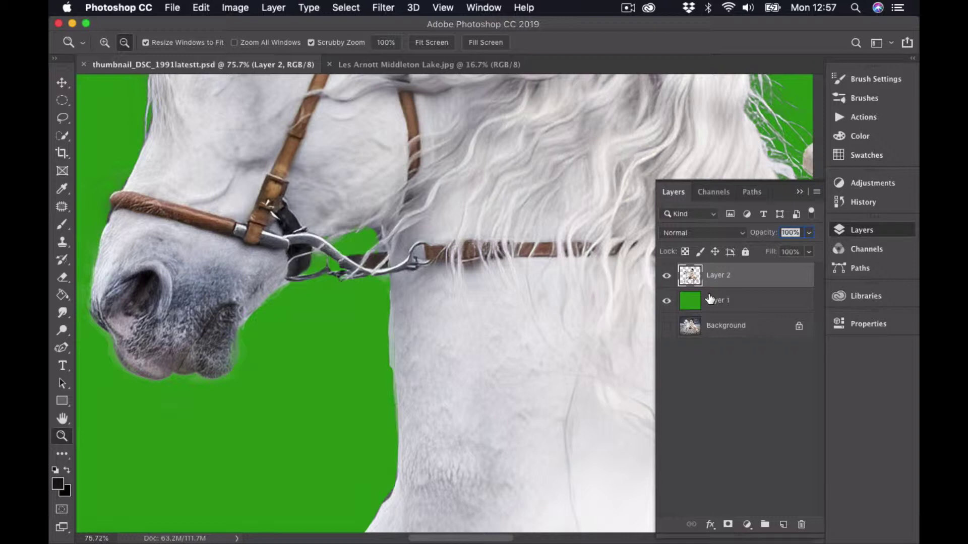
click(667, 302)
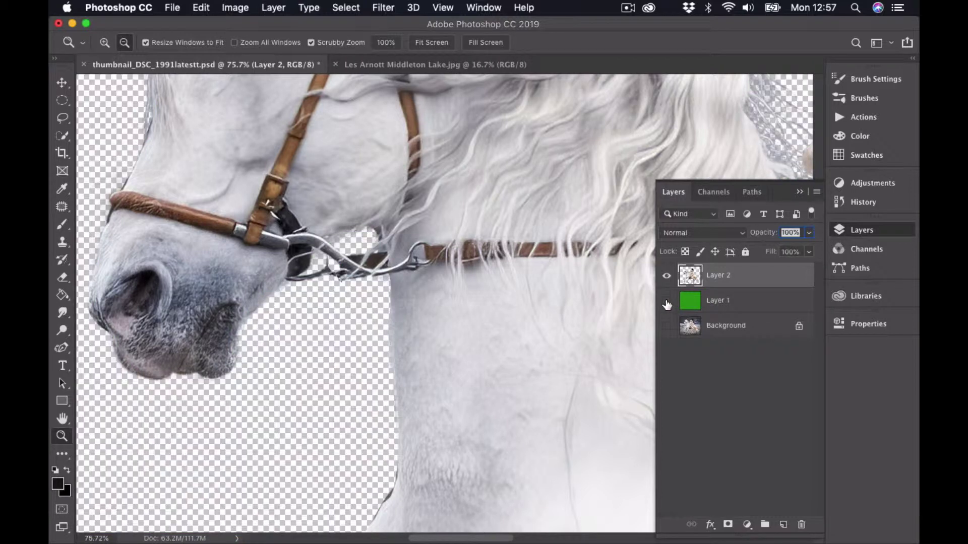
click(666, 326)
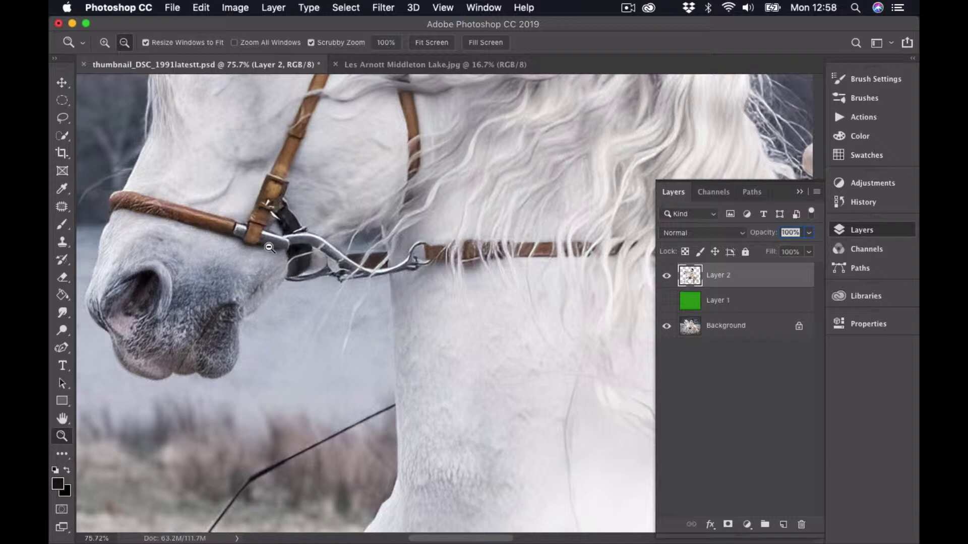
Lasso the area between the bit and the horse's jaw on the Background layer, in Add to selection mode
click(691, 329)
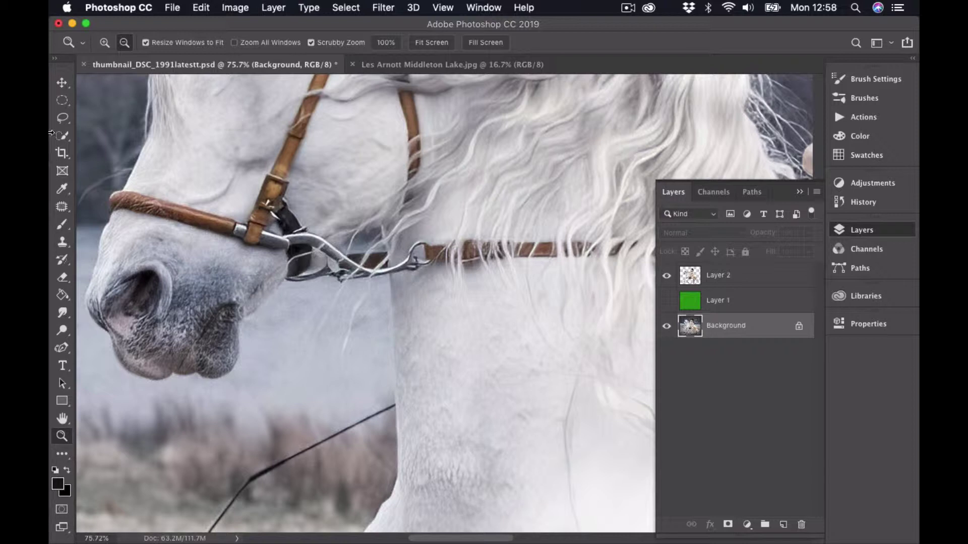
click(62, 118)
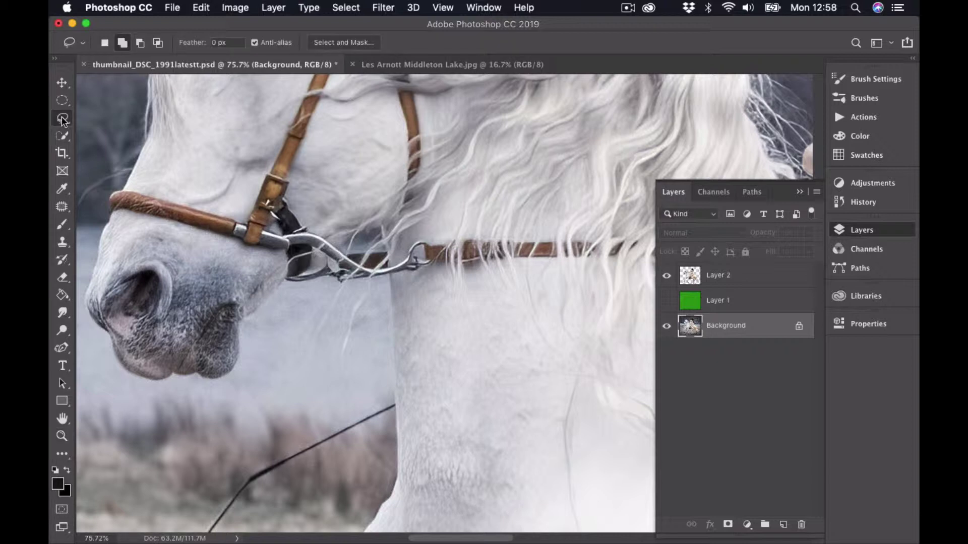
click(123, 43)
mouse_move(305, 270)
mouse_down()
mouse_move(377, 220)
mouse_move(318, 233)
mouse_move(298, 255)
mouse_move(305, 269)
mouse_up()
Compare the selected area with the Background layer hidden and shown, and copy the selection from Background
click(667, 327)
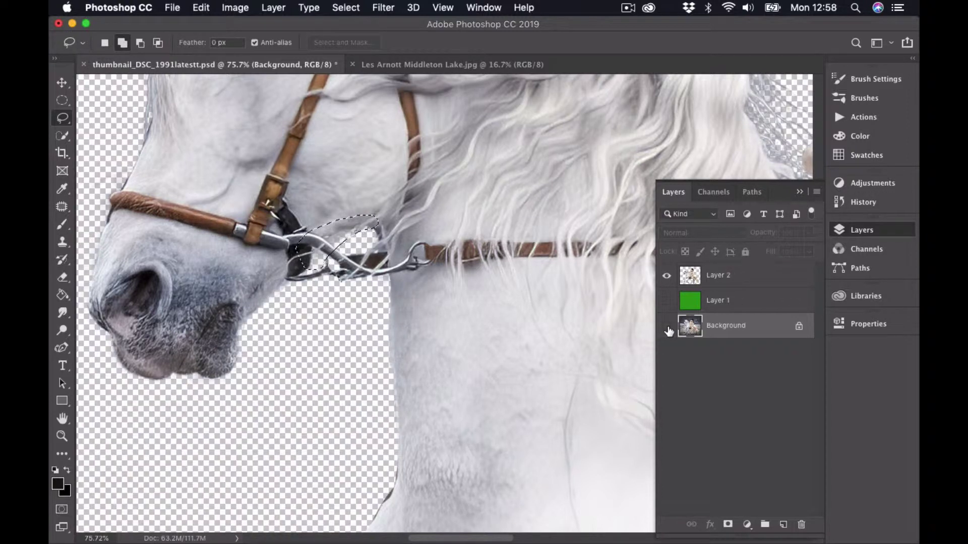
click(667, 327)
click(667, 327)
click(667, 326)
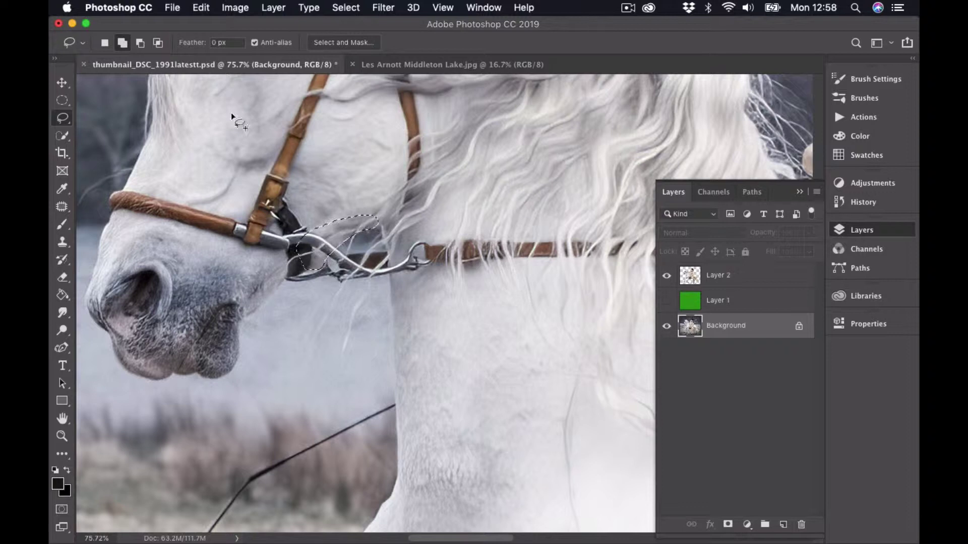
click(201, 8)
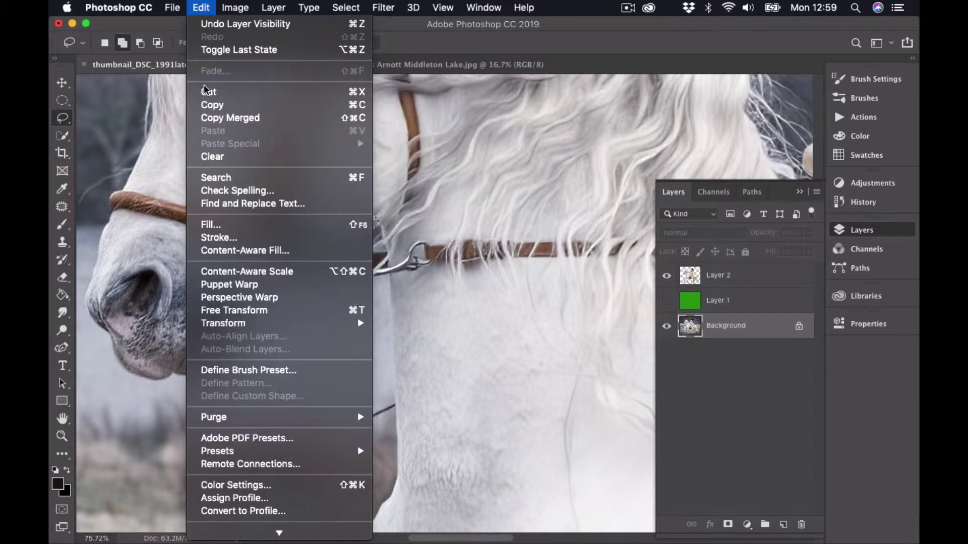
click(215, 106)
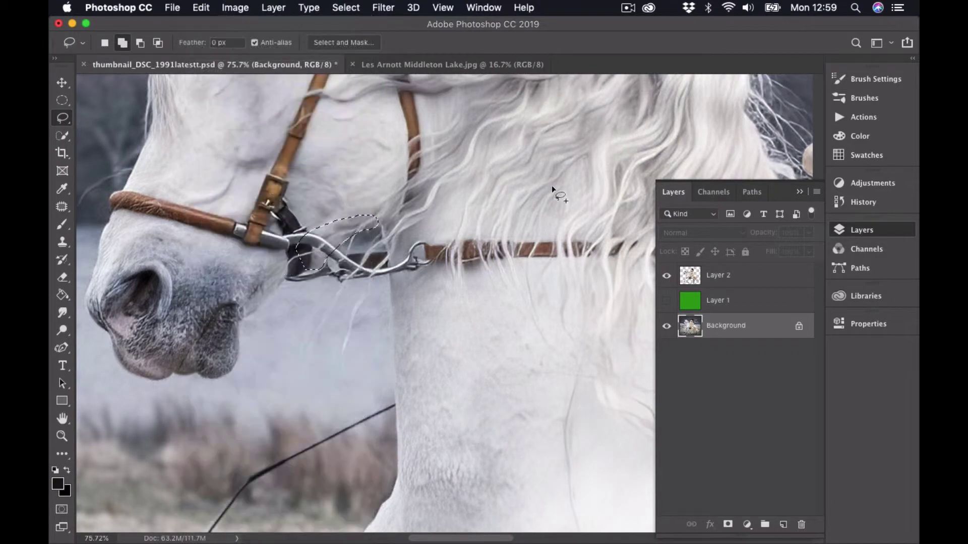
Show the green Layer 1 and paste the copied bridle area in place above Layer 2
click(667, 303)
click(718, 277)
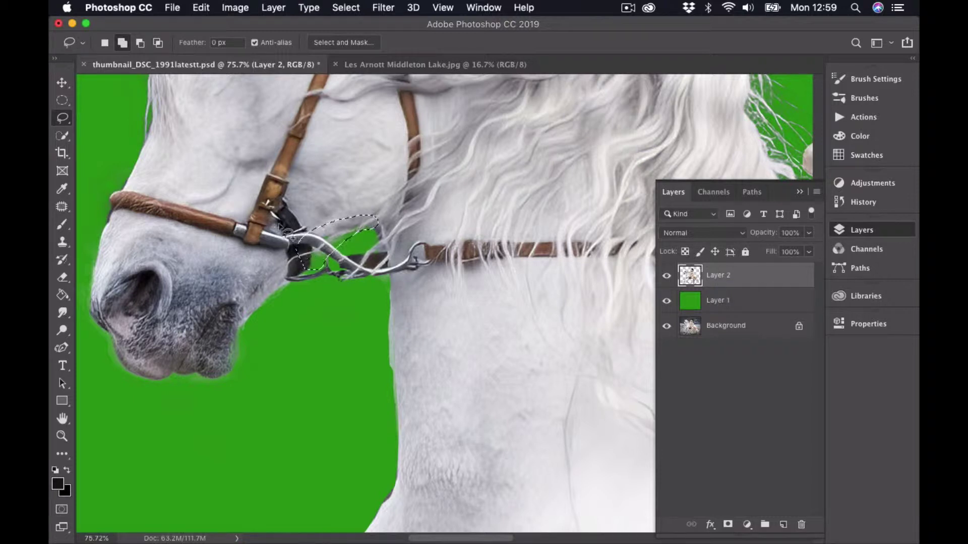
click(172, 7)
mouse_move(197, 10)
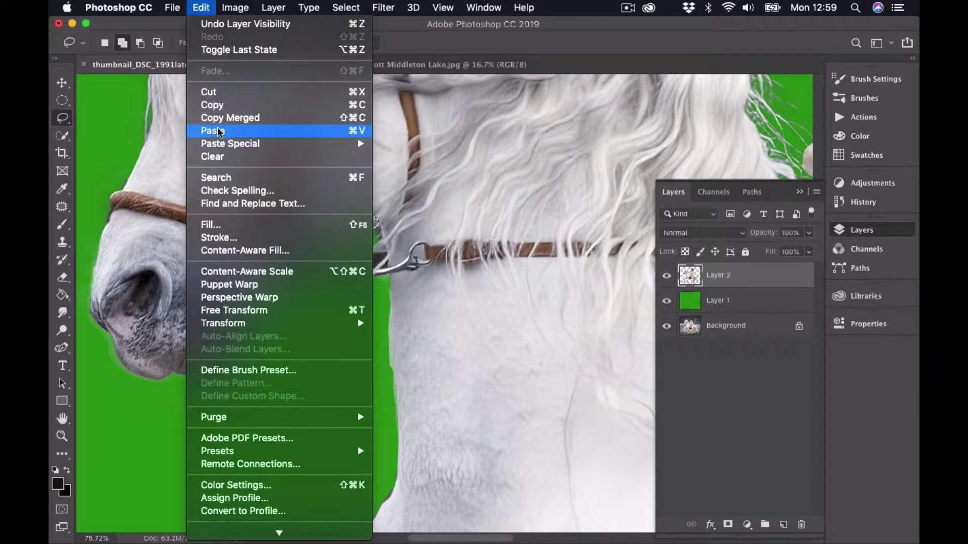
mouse_move(220, 144)
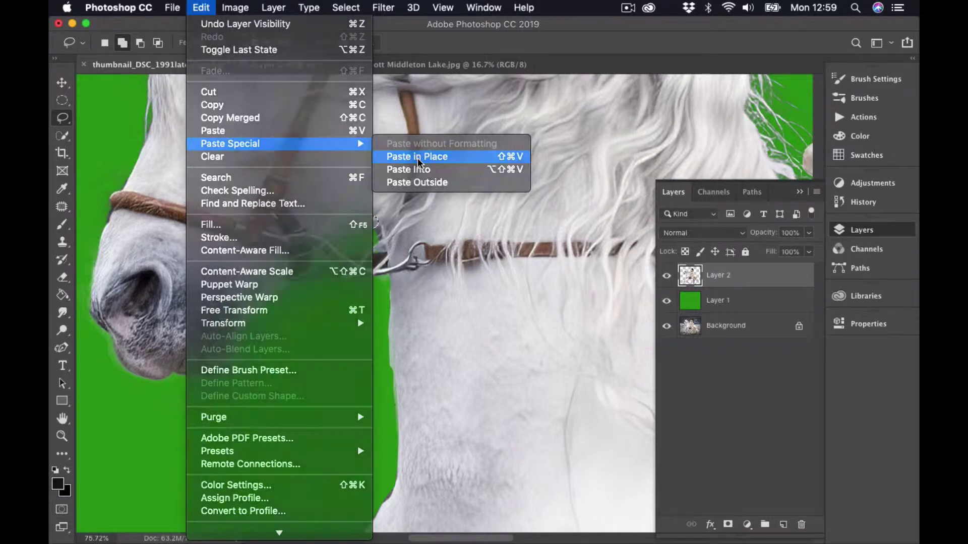
click(418, 162)
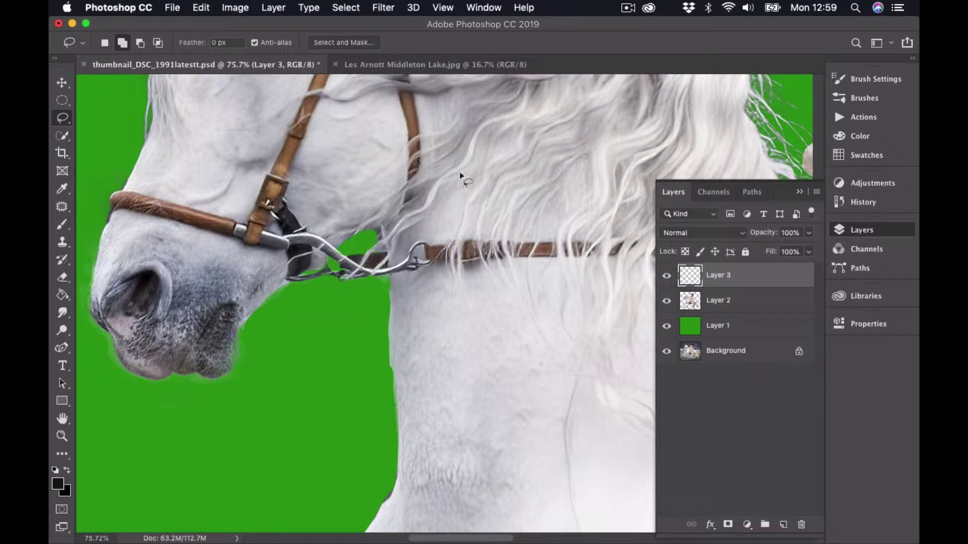
Compare the horse's bridle area with the pasted patch on Layer 3 hidden and shown
click(666, 276)
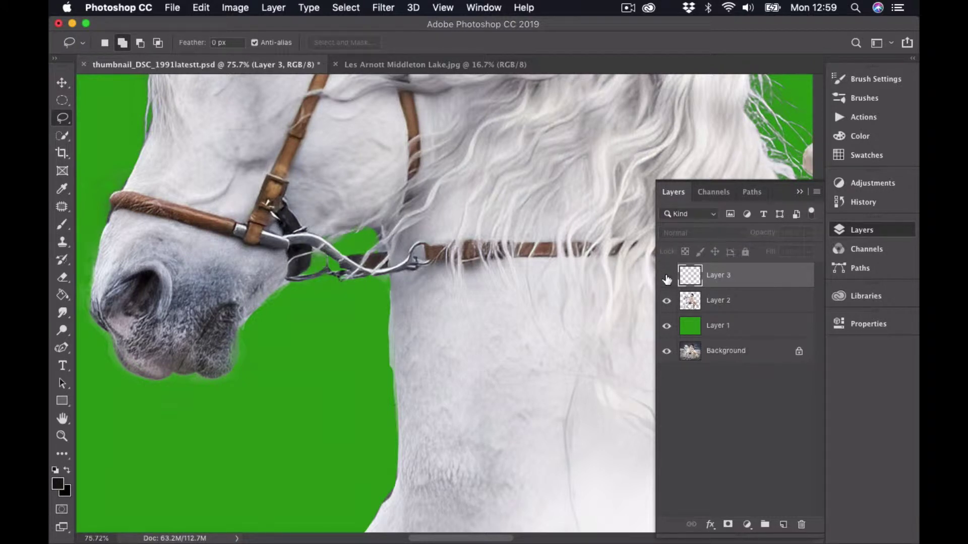
click(666, 277)
click(667, 276)
click(667, 277)
click(667, 277)
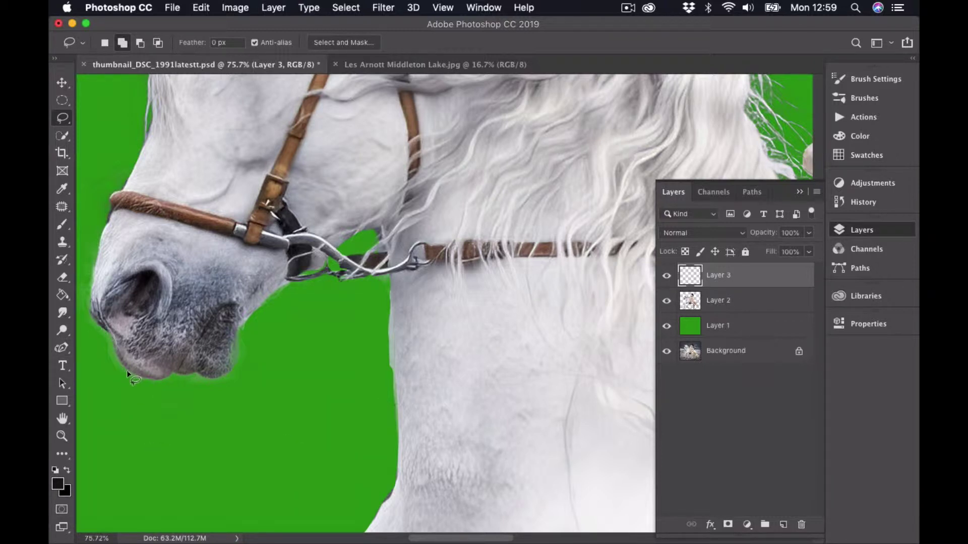
Merge the pasted patch layer down into Layer 2 and check the result by toggling Layer 2's visibility
drag(246, 379, 203, 391)
right_click(749, 277)
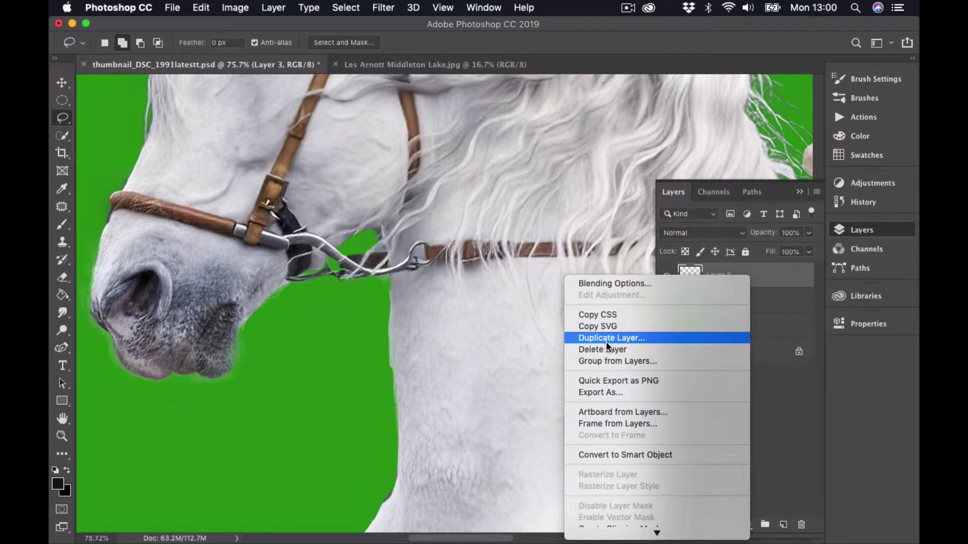
mouse_move(666, 543)
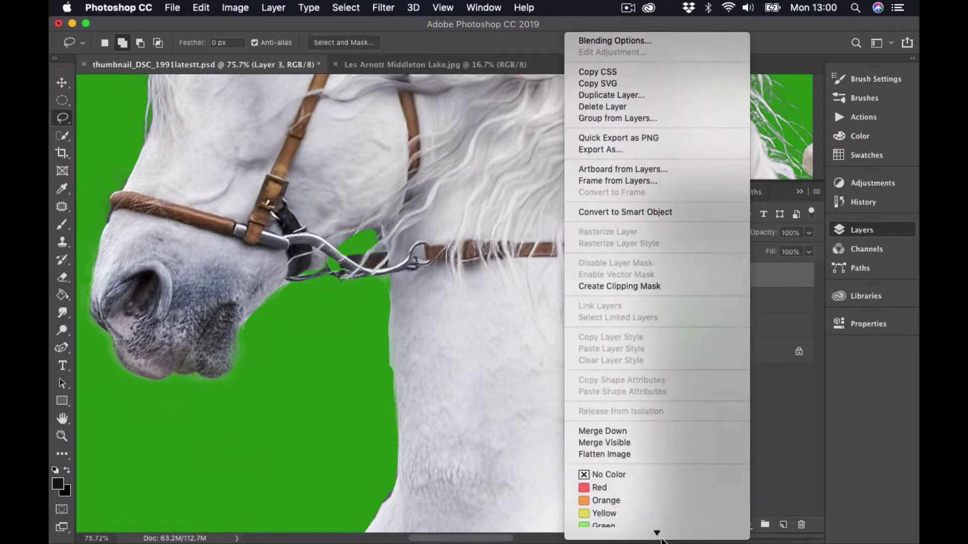
click(617, 397)
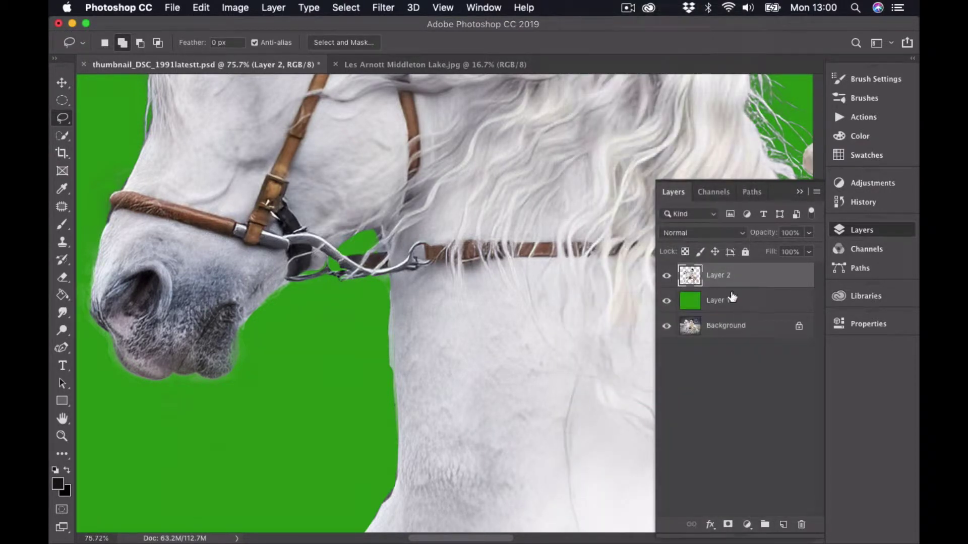
click(665, 276)
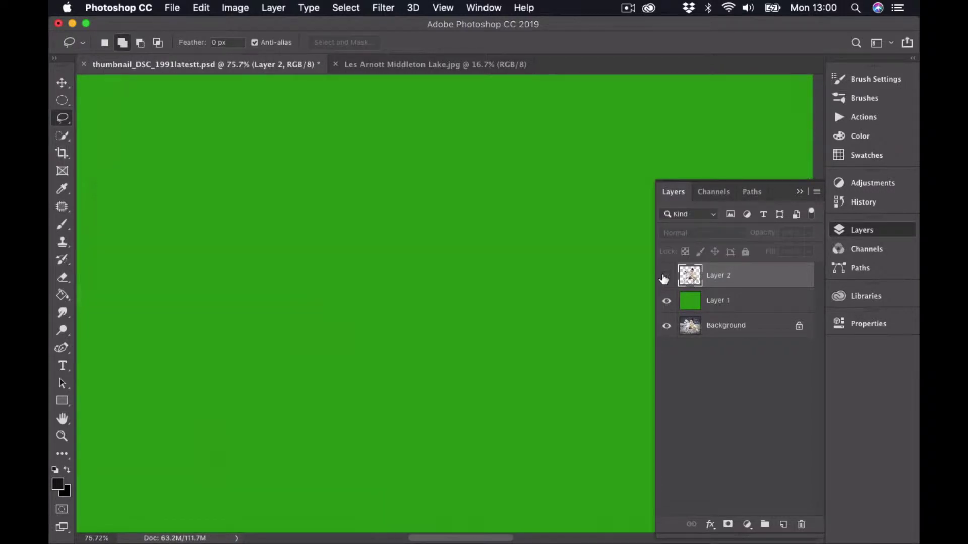
click(665, 276)
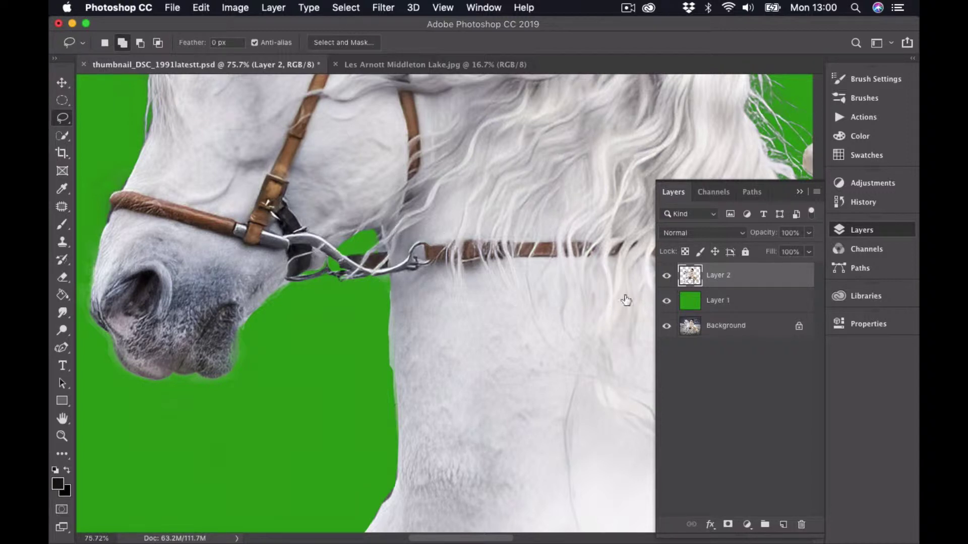
Erase the pale halo around the horse's muzzle on Layer 2 with the Eraser reduced to 10 px and 6 px
scroll(453, 283, down, 10)
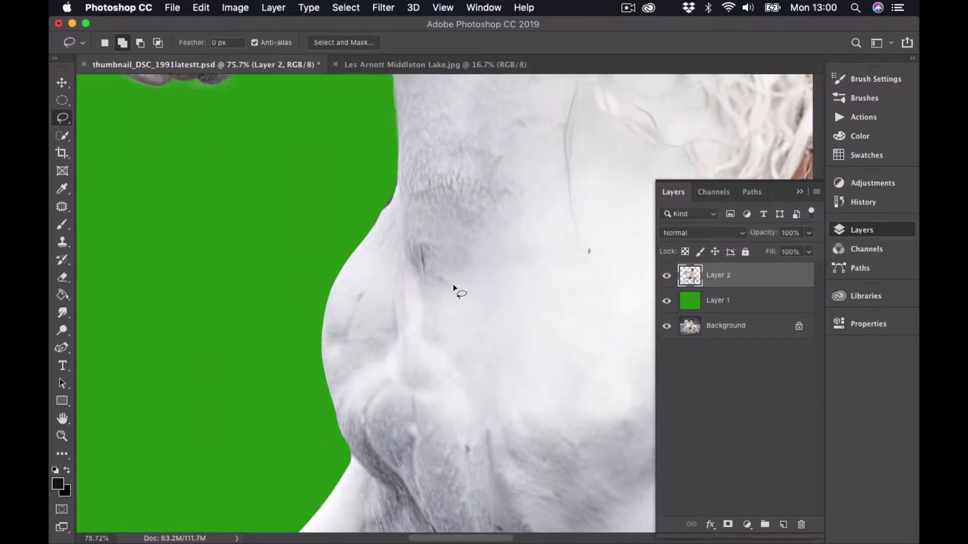
scroll(452, 283, down, 5)
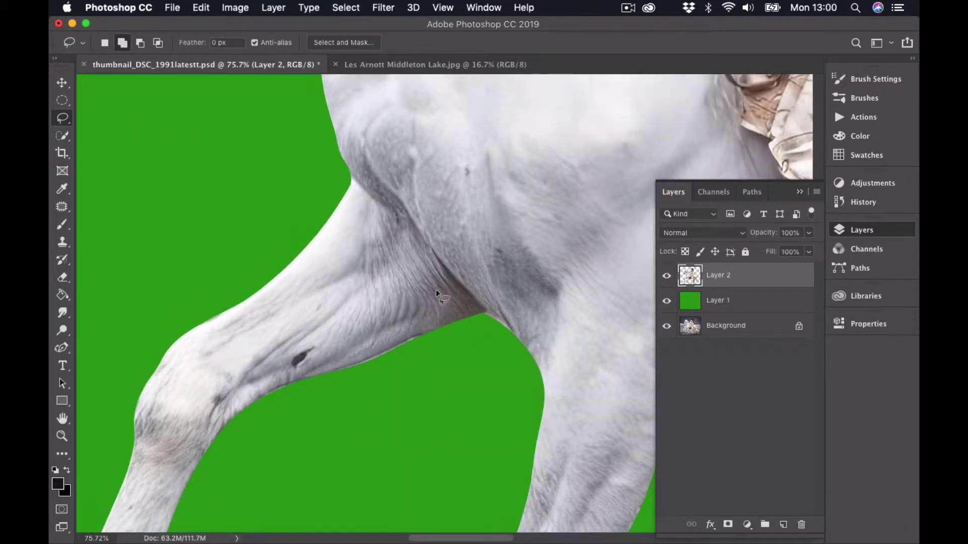
scroll(436, 289, up, 12)
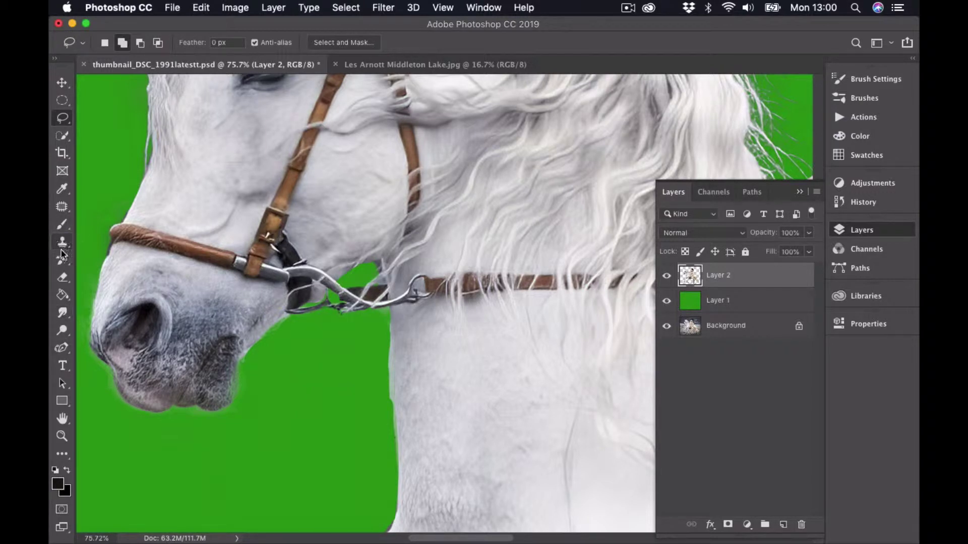
click(63, 281)
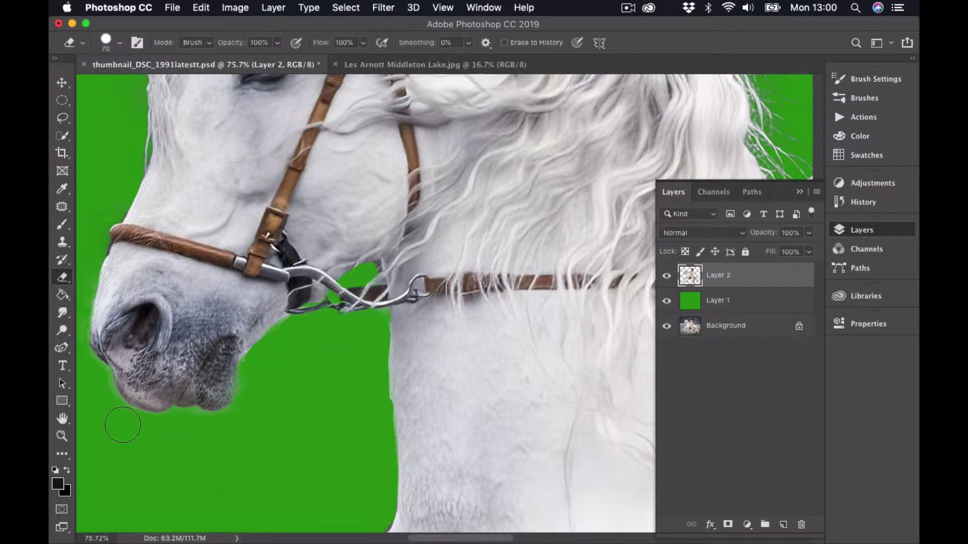
key(bracketleft)
key(bracketleft)
key(bracketleft)
key(bracketleft)
key(bracketleft)
key(bracketleft)
key(bracketleft)
key(bracketleft)
key(bracketleft)
key(bracketleft)
key(bracketleft)
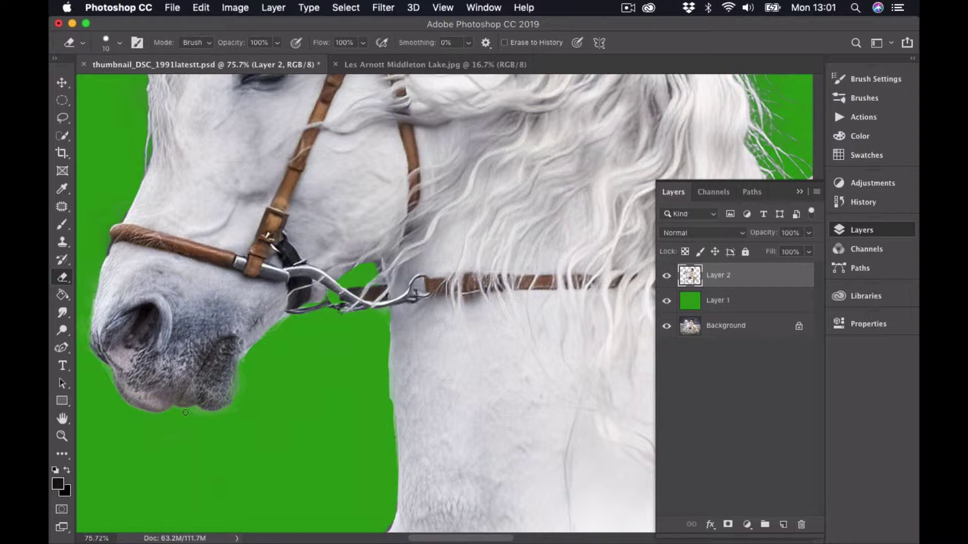
drag(191, 413, 196, 412)
key(bracketleft)
scroll(263, 328, down, 2)
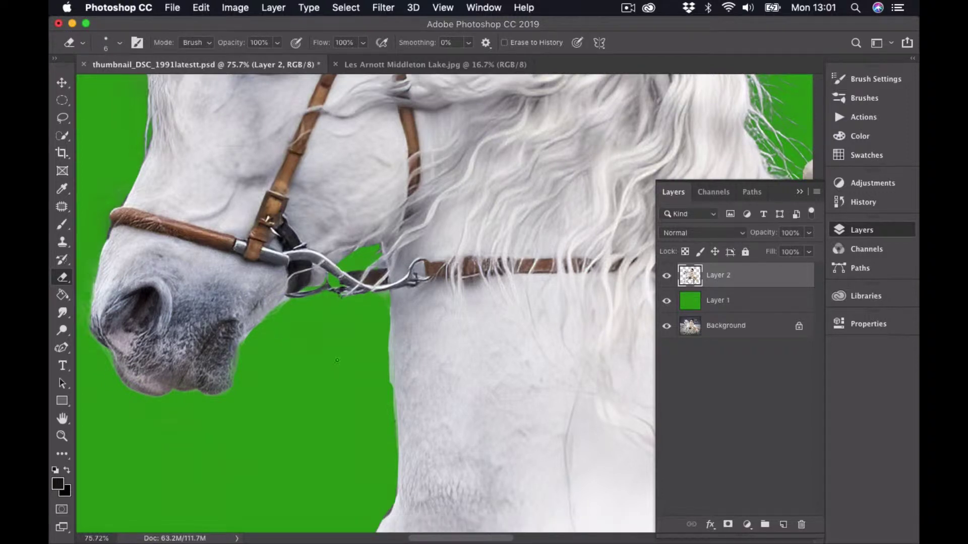
Enlarge the Eraser to 15 px and clean up the remaining fringe around the horse's muzzle and neck
key(bracketright)
key(bracketright)
key(bracketright)
key(bracketright)
key(bracketright)
key(bracketright)
key(bracketright)
key(bracketright)
key(bracketright)
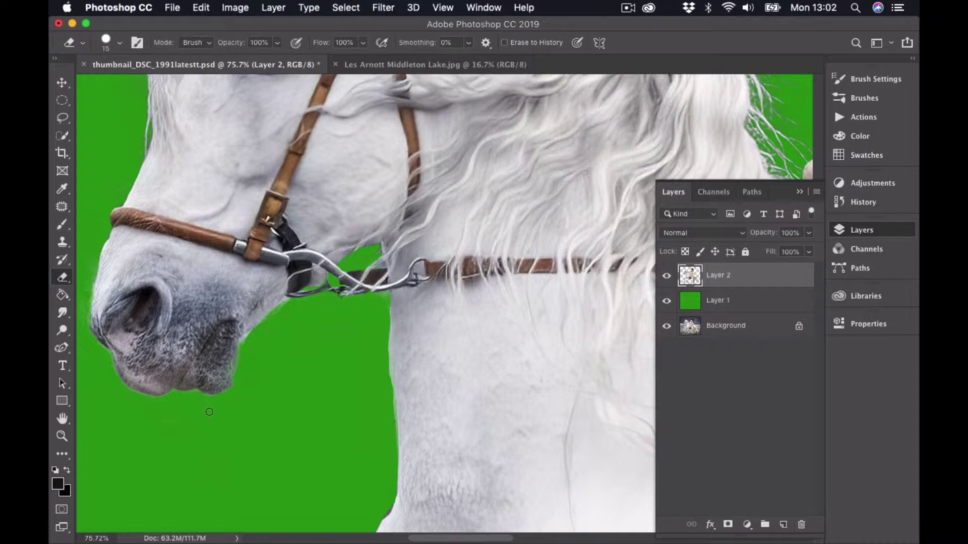
scroll(206, 406, down, 3)
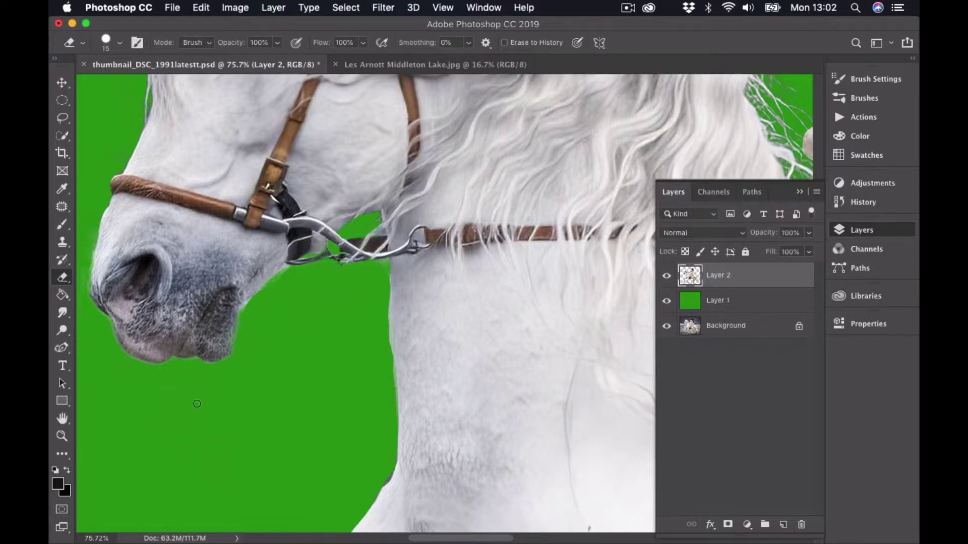
scroll(196, 403, down, 1)
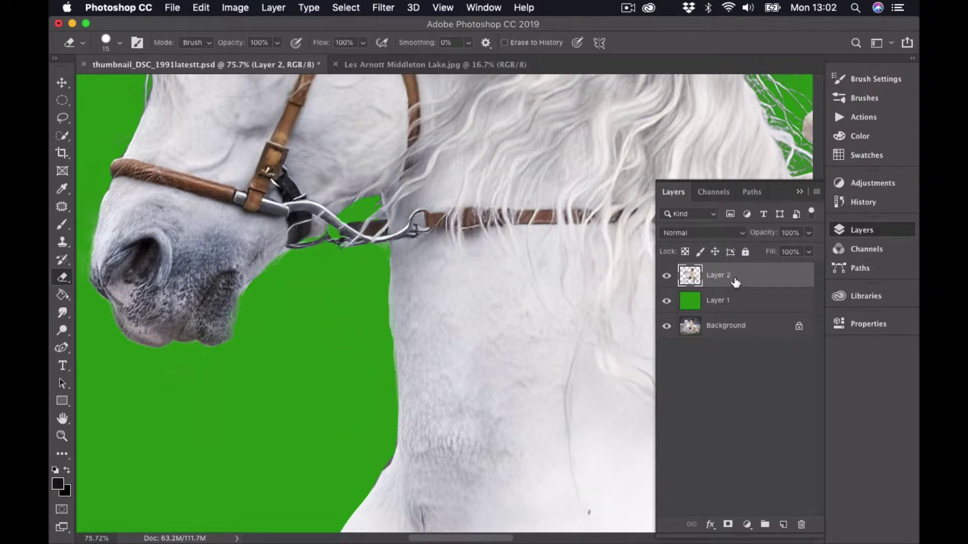
Save the horse cut-out document and switch to the open Middleton Lake landscape image
double_click(62, 419)
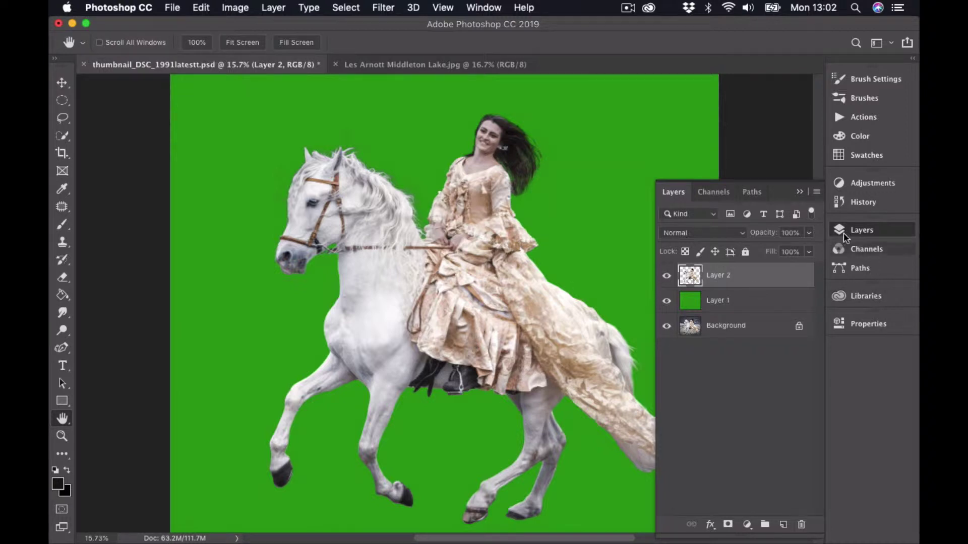
click(798, 191)
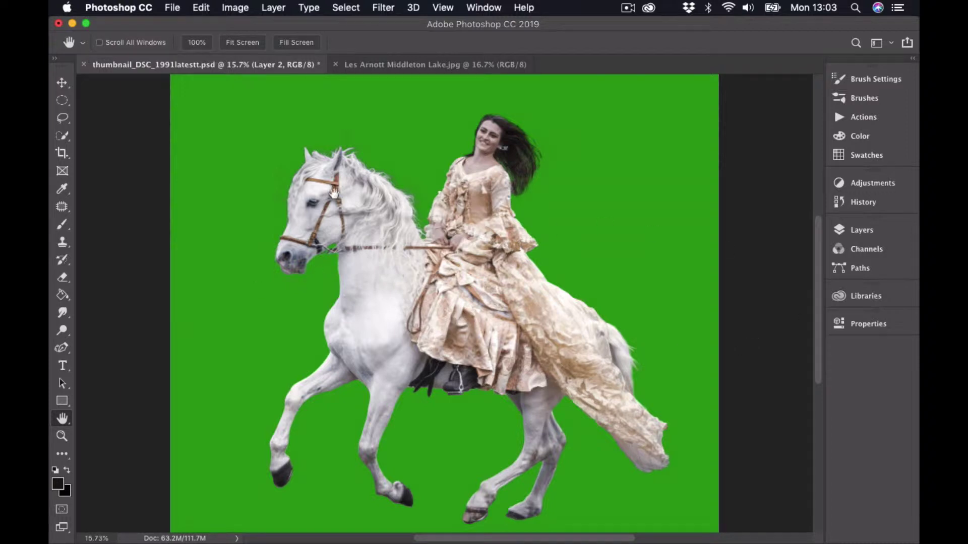
click(174, 8)
click(196, 136)
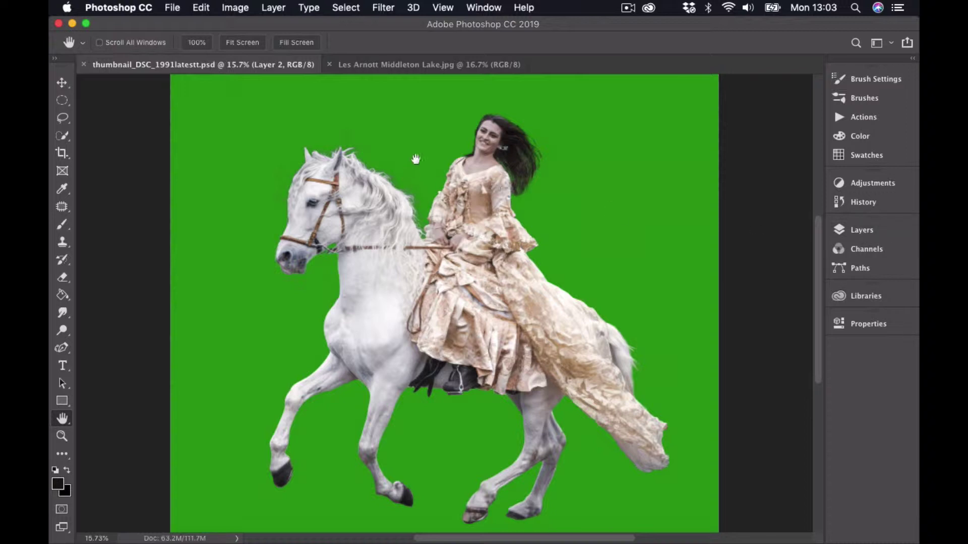
click(422, 66)
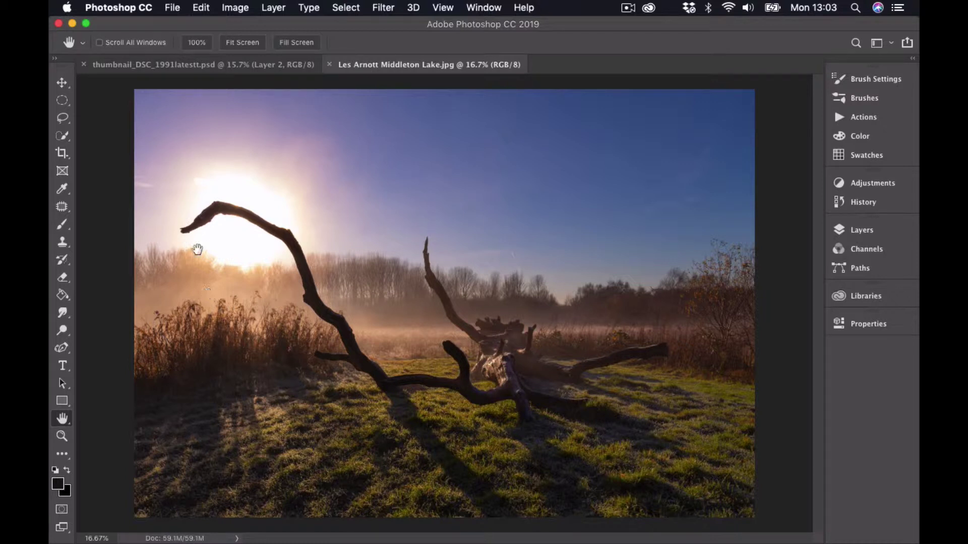
click(199, 70)
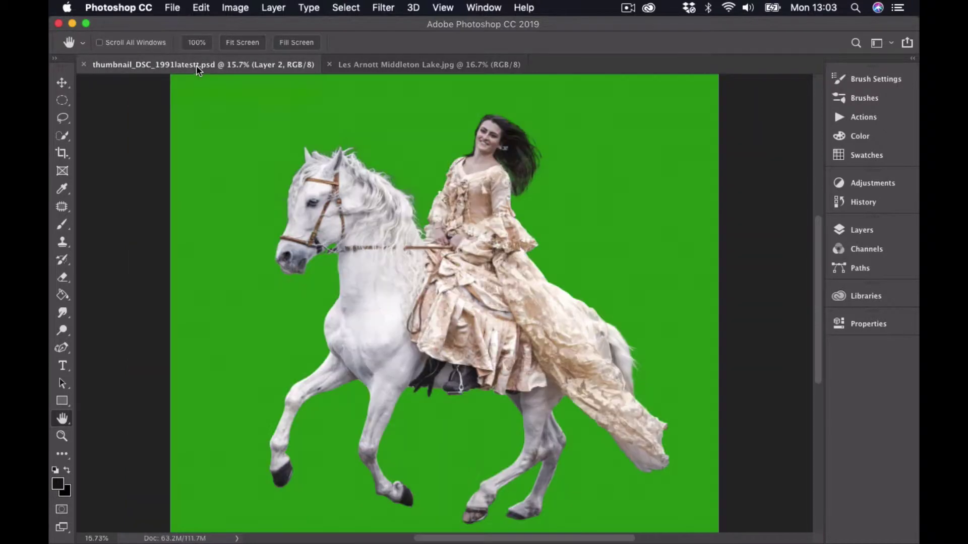
click(63, 85)
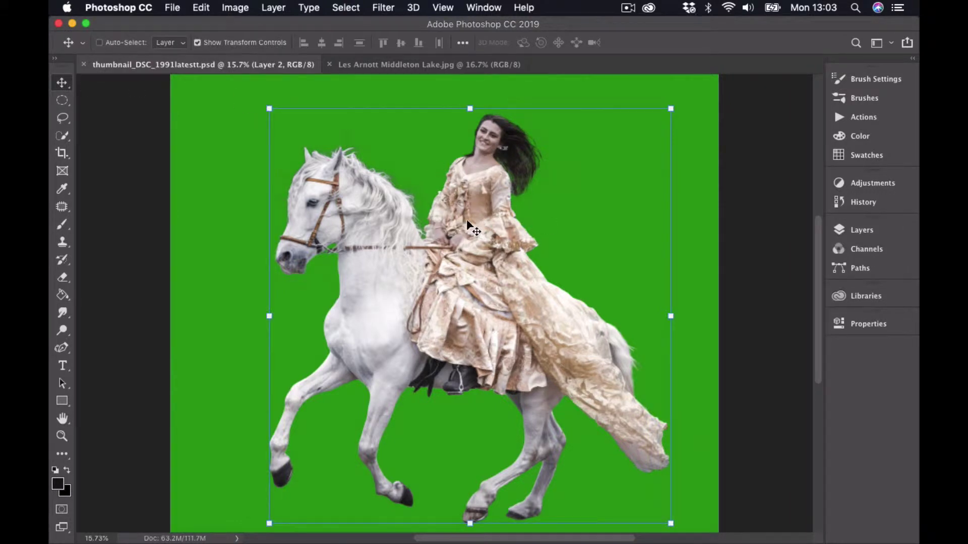
drag(457, 263, 442, 159)
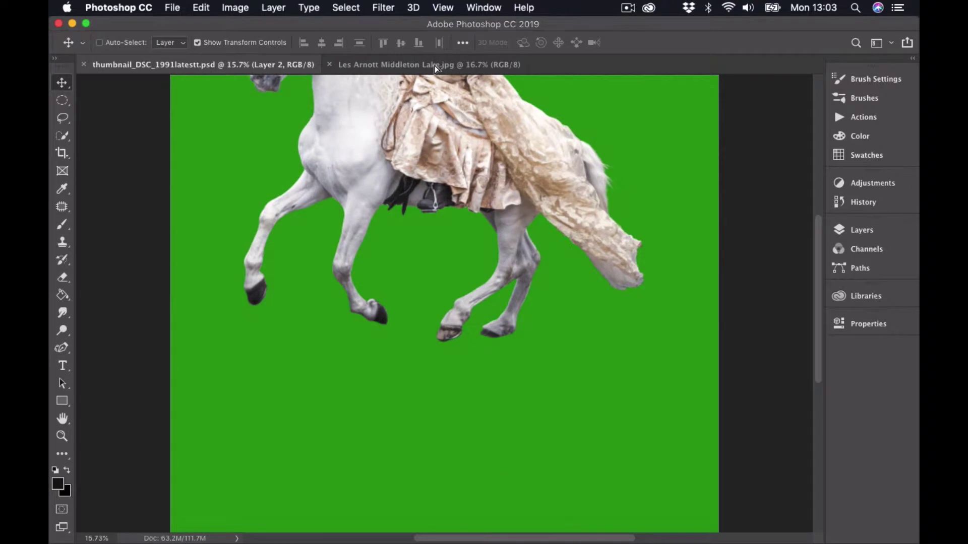
click(435, 65)
drag(483, 342, 484, 344)
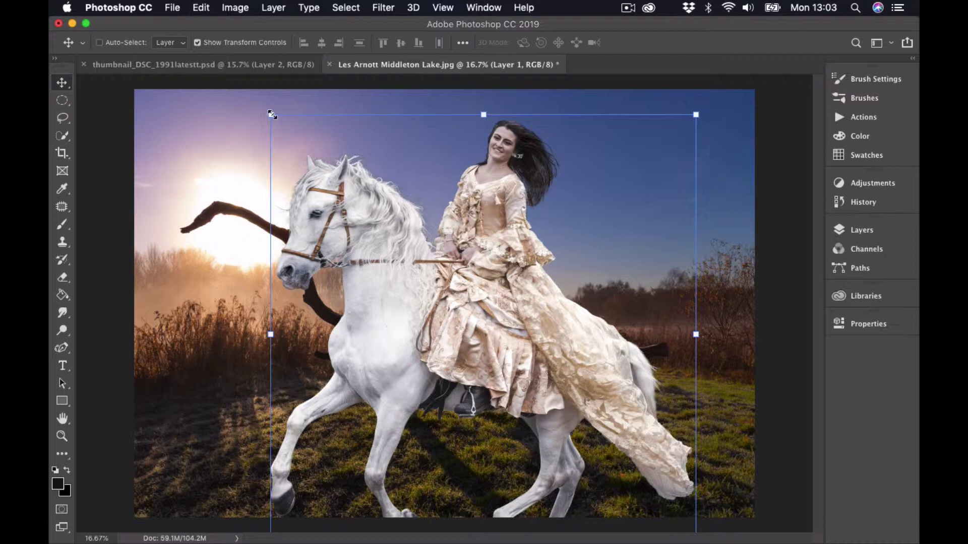
Scale the horse and rider proportionally to 76.80% and place them right of centre on the grass, in front of the fallen branch
drag(271, 115, 356, 201)
drag(492, 354, 477, 298)
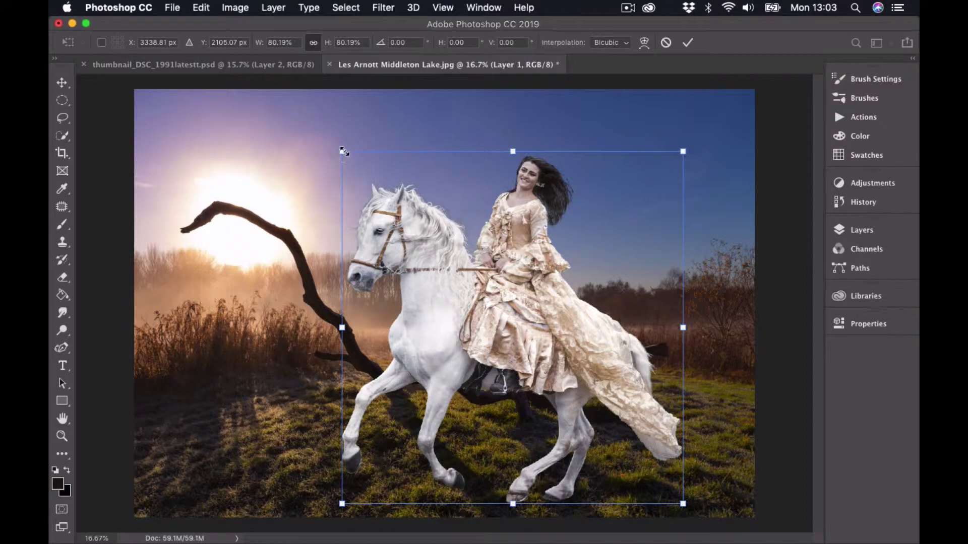
mouse_move(345, 151)
mouse_down()
mouse_move(316, 128)
mouse_move(343, 153)
mouse_move(335, 145)
mouse_up()
drag(561, 316, 567, 322)
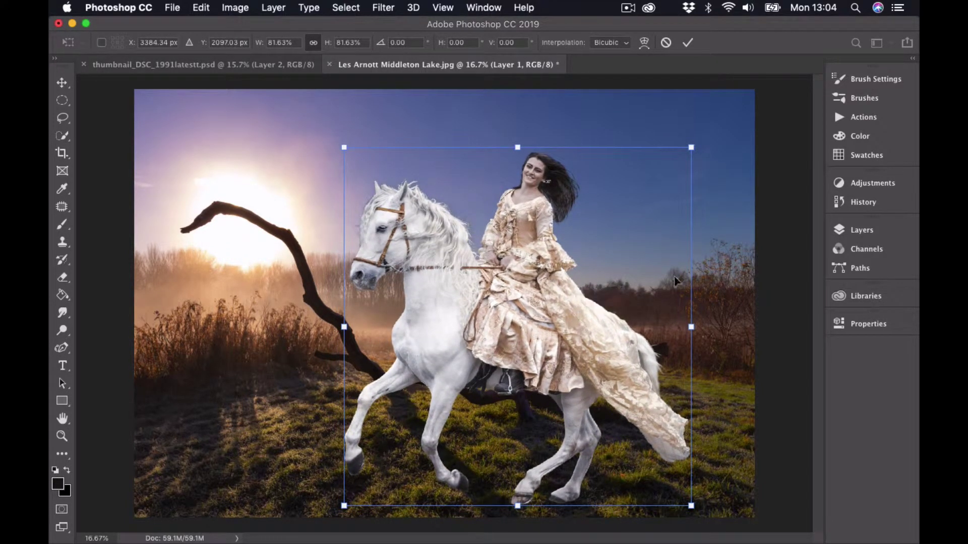
drag(691, 147, 673, 173)
mouse_move(533, 300)
mouse_down()
mouse_move(540, 289)
mouse_move(550, 302)
mouse_move(541, 284)
mouse_move(544, 291)
mouse_up()
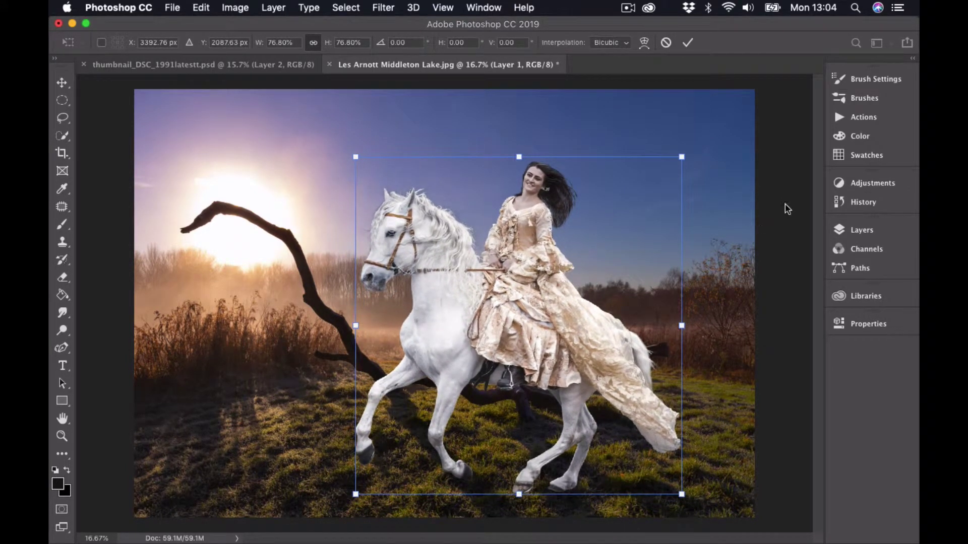
key(Return)
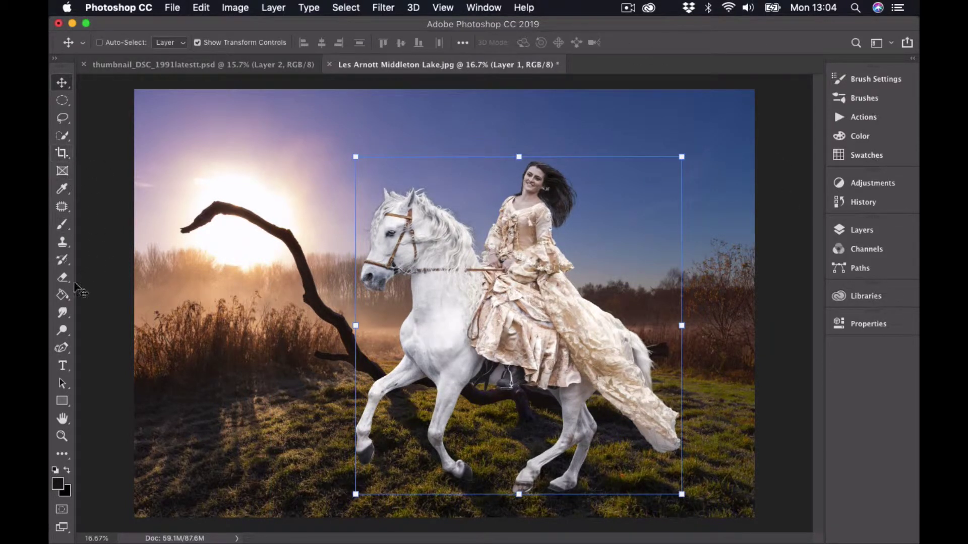
Duplicate Layer 1 within the same document, keeping the suggested name Layer 1 copy
click(64, 101)
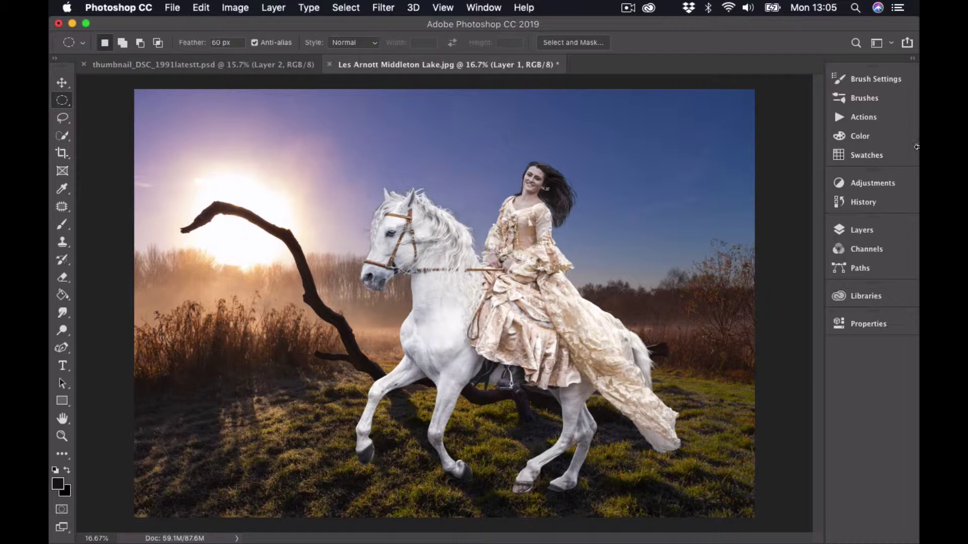
click(863, 232)
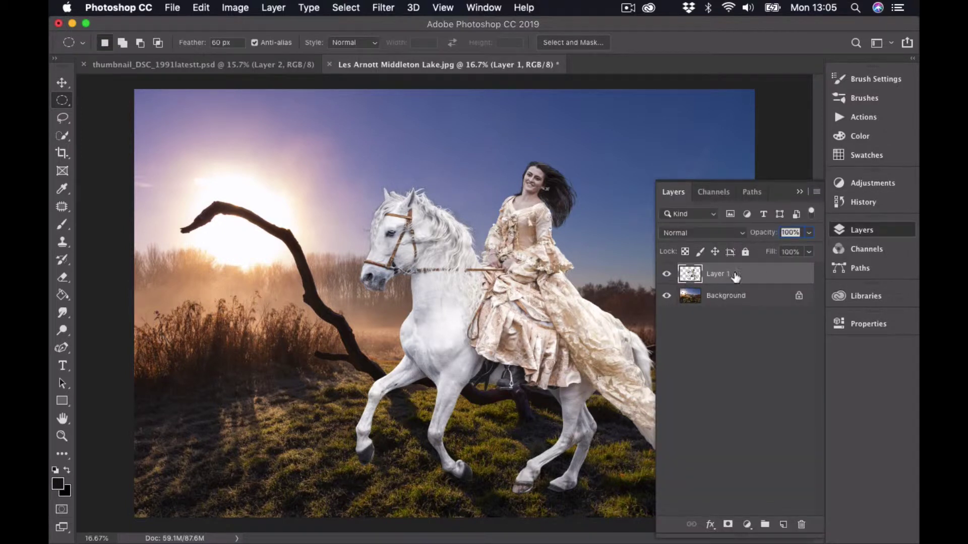
right_click(751, 275)
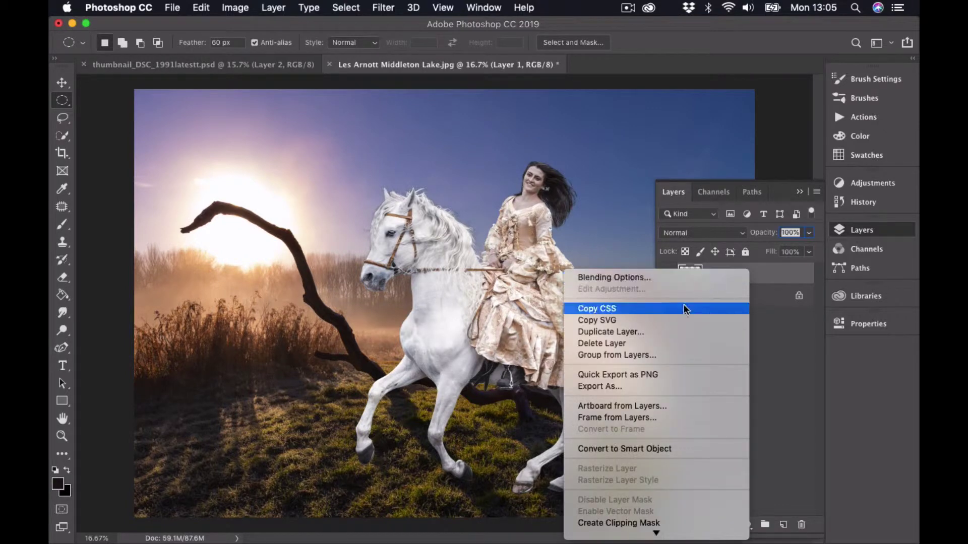
click(628, 333)
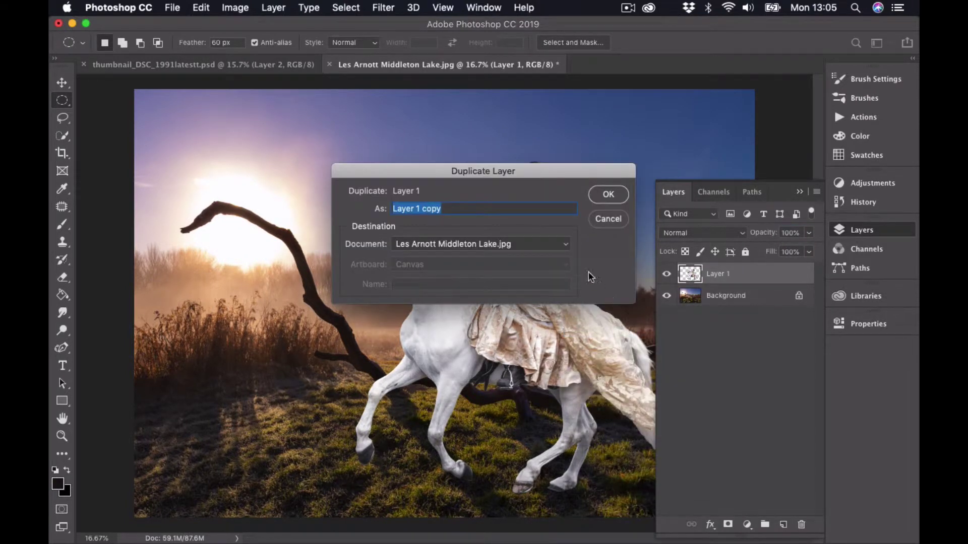
click(608, 196)
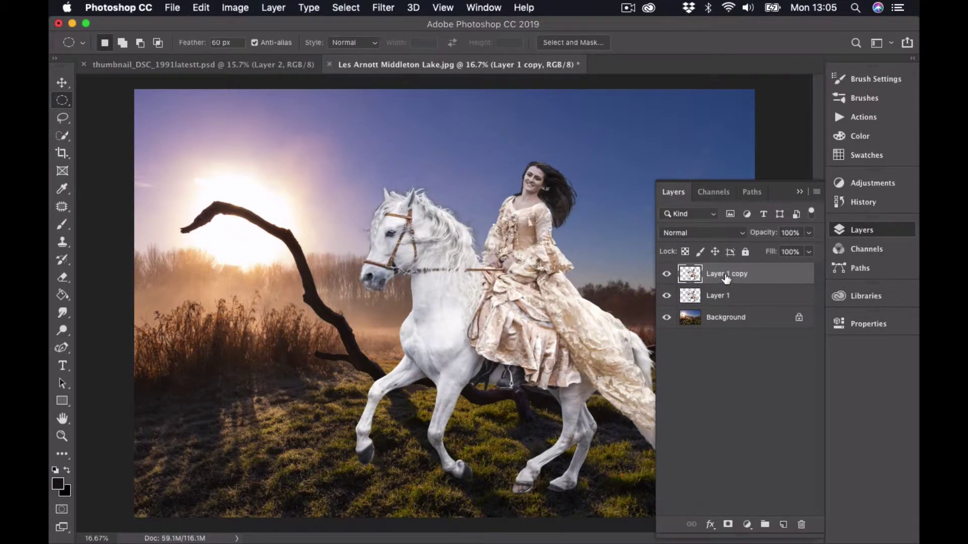
Try Color Burn on Layer 1 copy, settle on the Multiply blend mode and lower its opacity to 76%
click(708, 234)
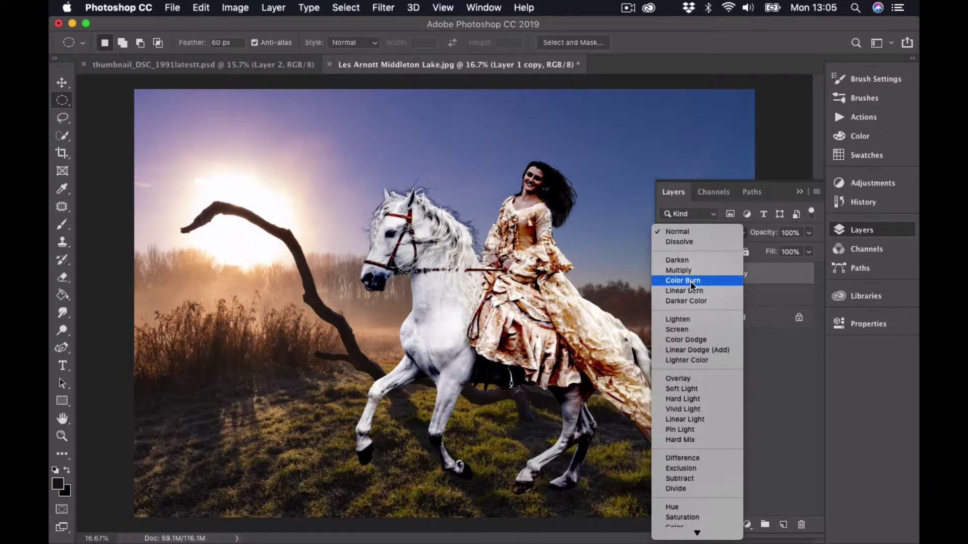
click(691, 282)
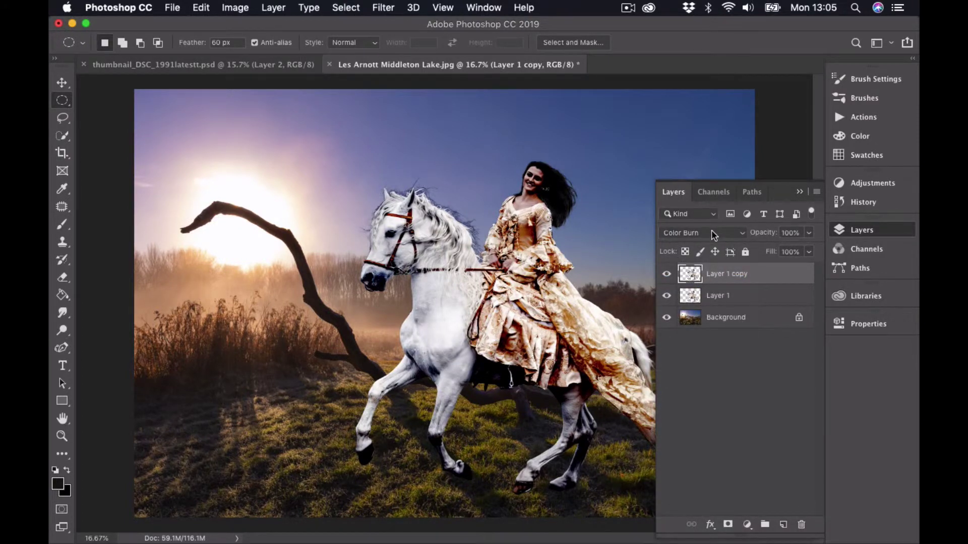
click(712, 230)
click(694, 220)
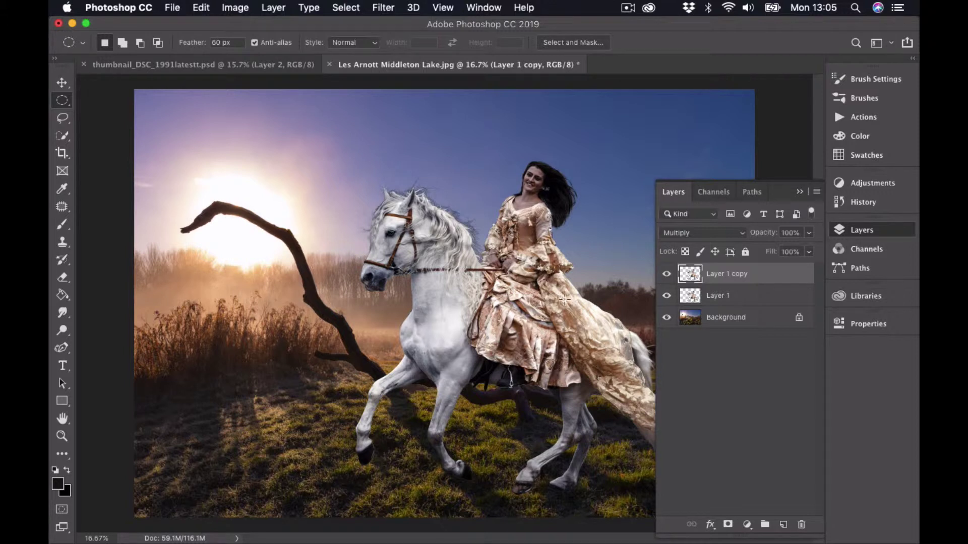
click(808, 232)
mouse_move(780, 246)
mouse_down()
mouse_move(797, 246)
mouse_move(786, 247)
mouse_up()
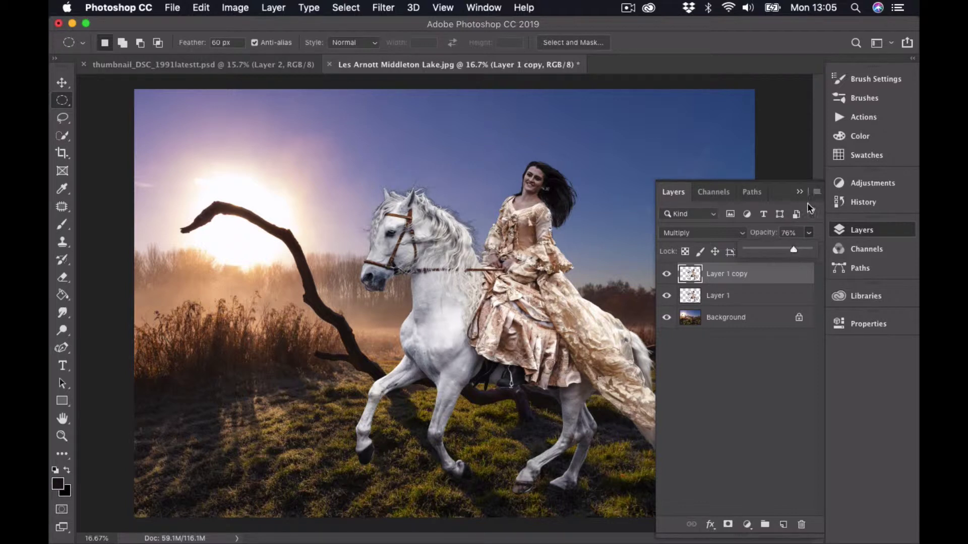
Examine the edges of the horse's head and mane up close, comparing them with Layer 1 copy hidden and shown
click(62, 437)
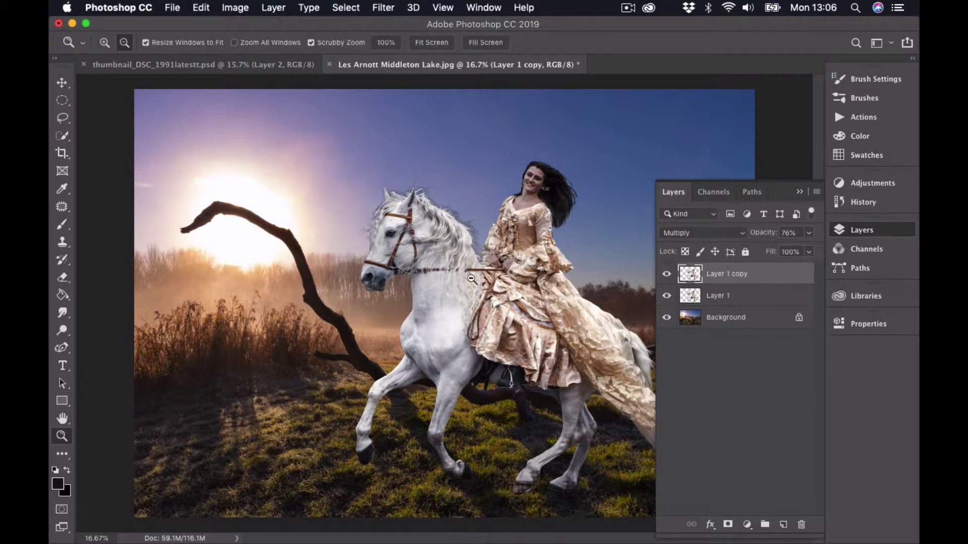
drag(458, 215, 534, 230)
scroll(303, 232, up, 3)
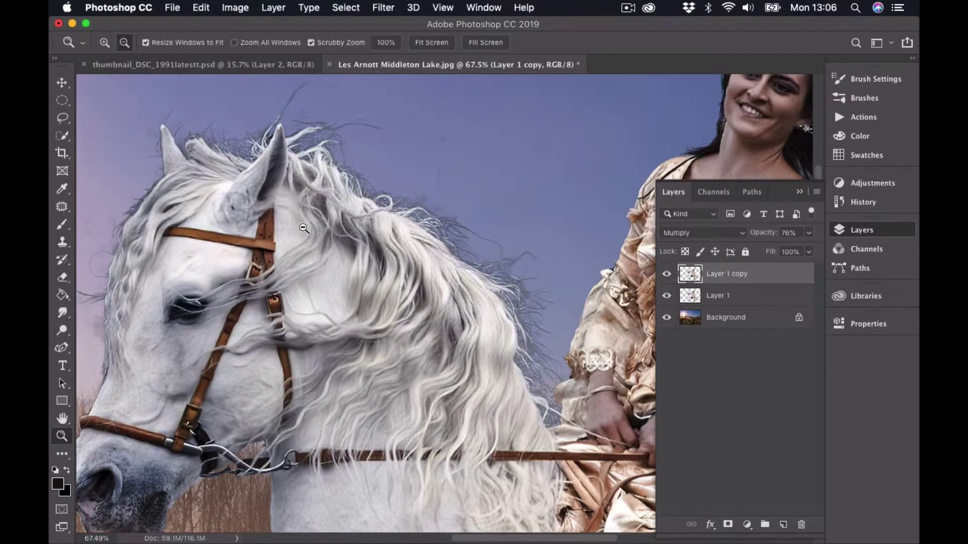
scroll(288, 236, down, 1)
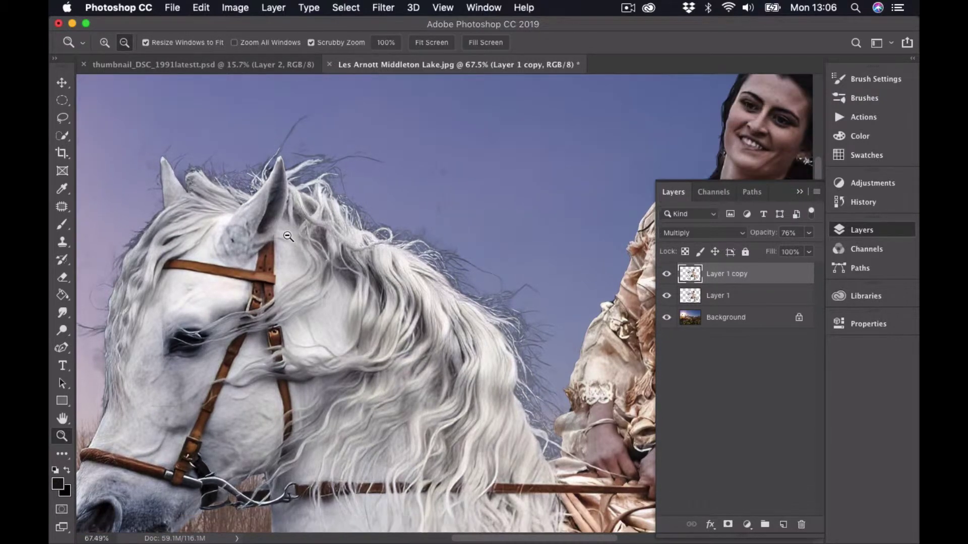
drag(256, 258, 339, 242)
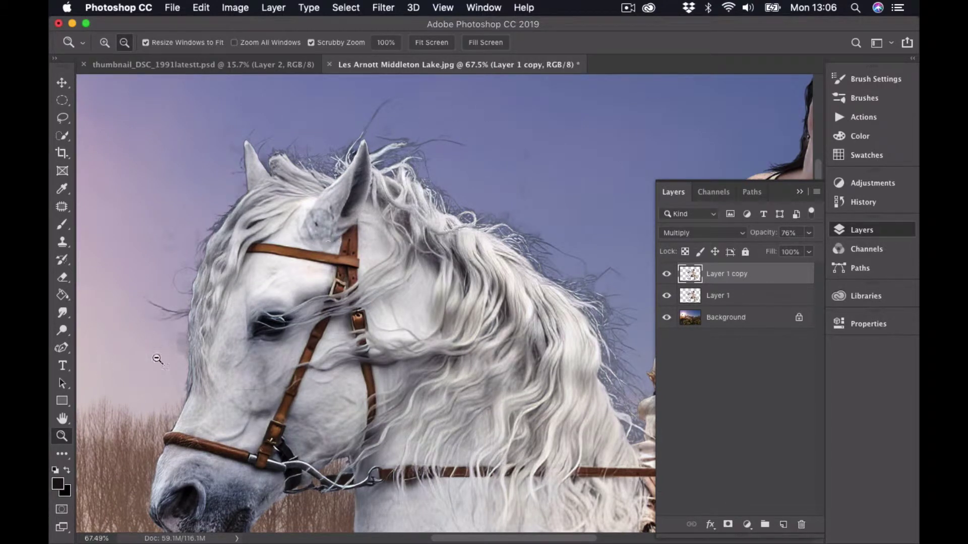
click(666, 275)
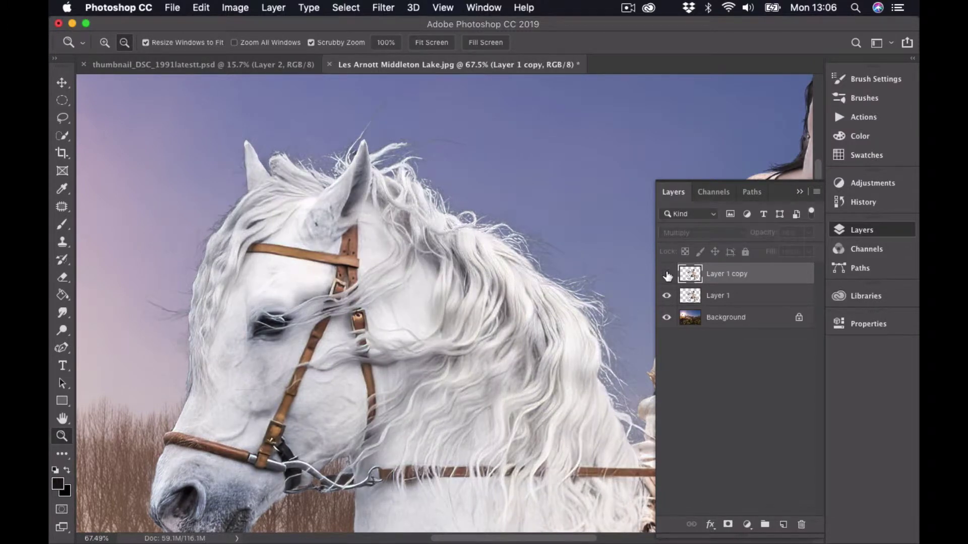
click(667, 275)
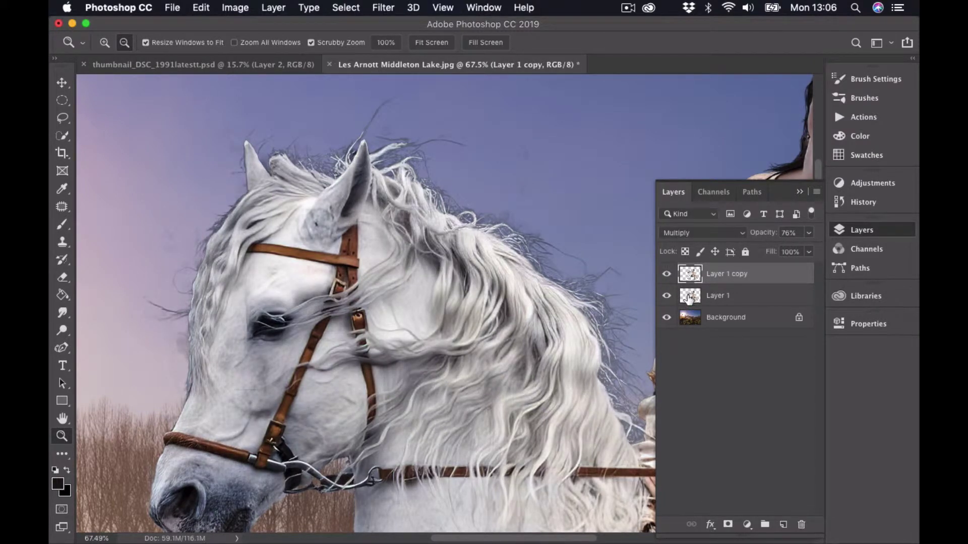
Hide Layer 1 copy and clean up stray hairs around the mane on Layer 1 with the Eraser at 20 px
click(689, 298)
click(666, 275)
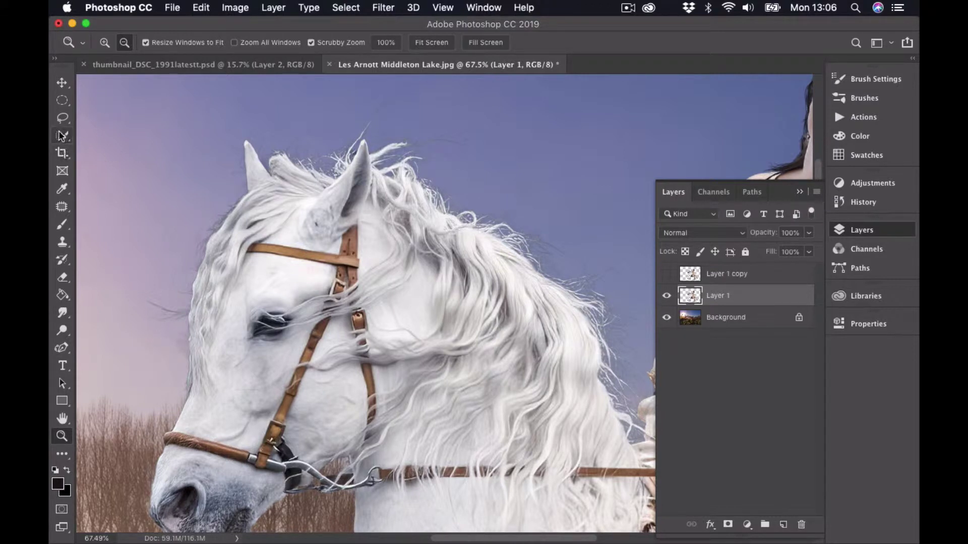
click(63, 277)
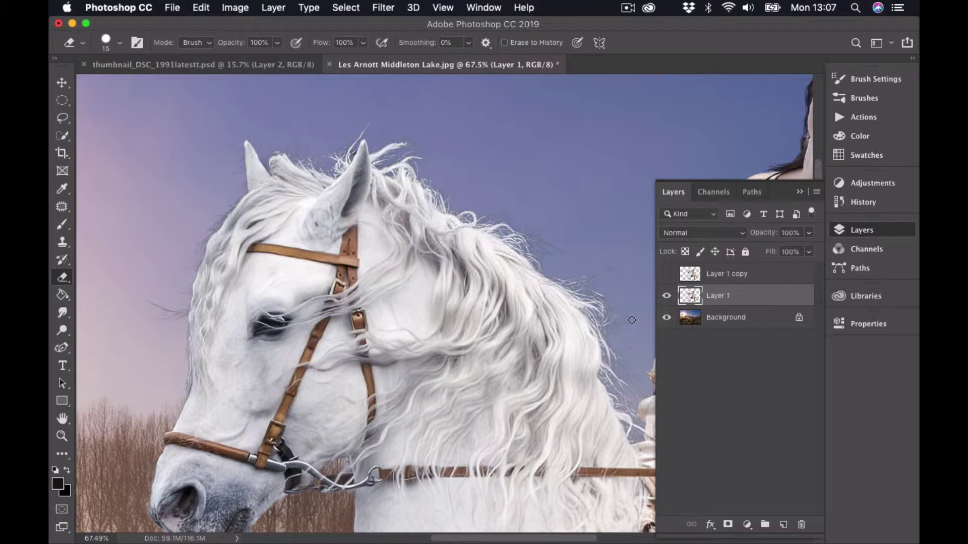
key(bracketright)
scroll(625, 313, right, 5)
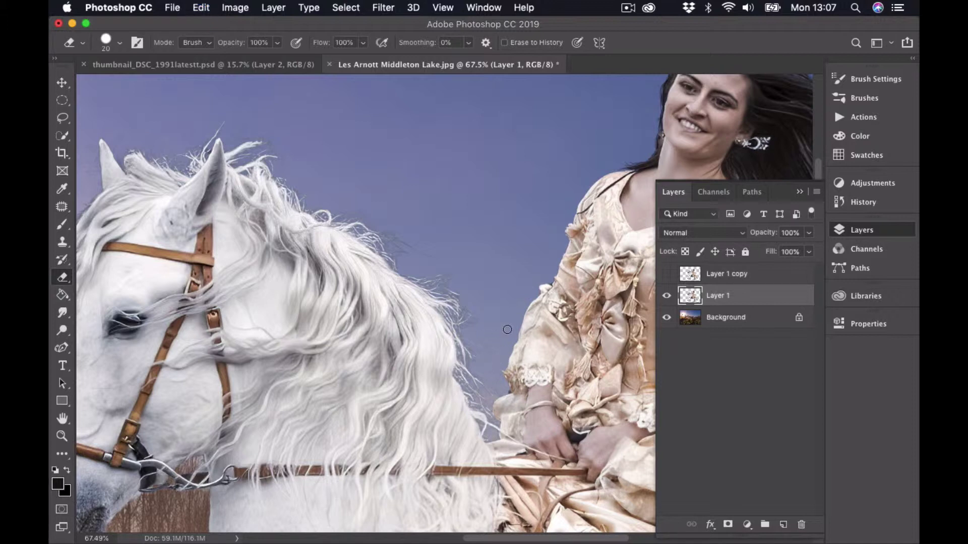
scroll(438, 239, up, 3)
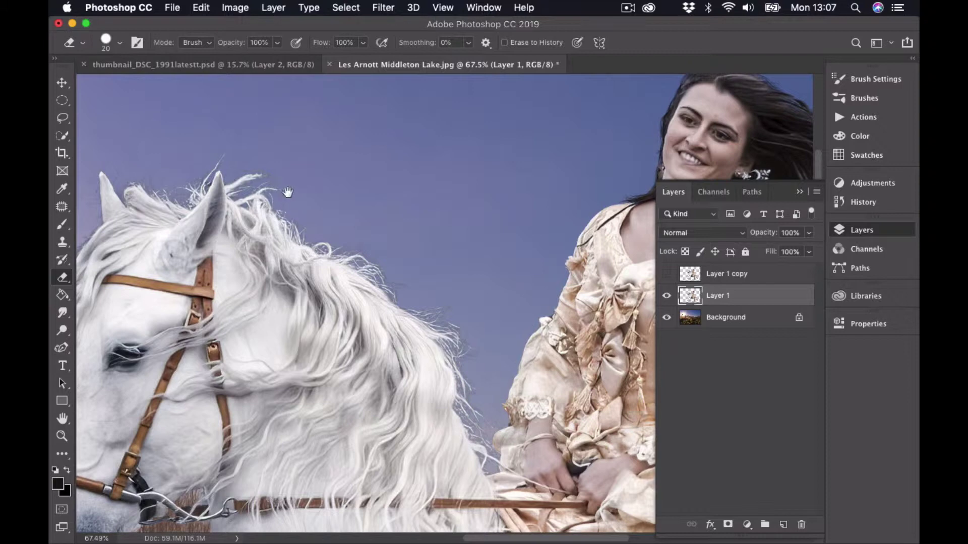
mouse_move(288, 193)
mouse_down()
mouse_move(337, 177)
mouse_move(465, 173)
mouse_up()
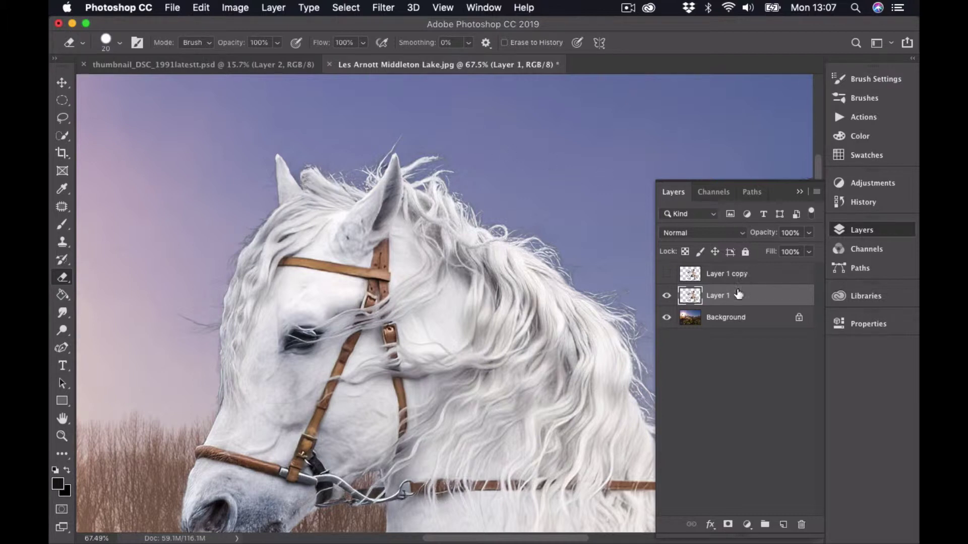
Show Layer 1 copy again and add a white layer mask to it
click(718, 275)
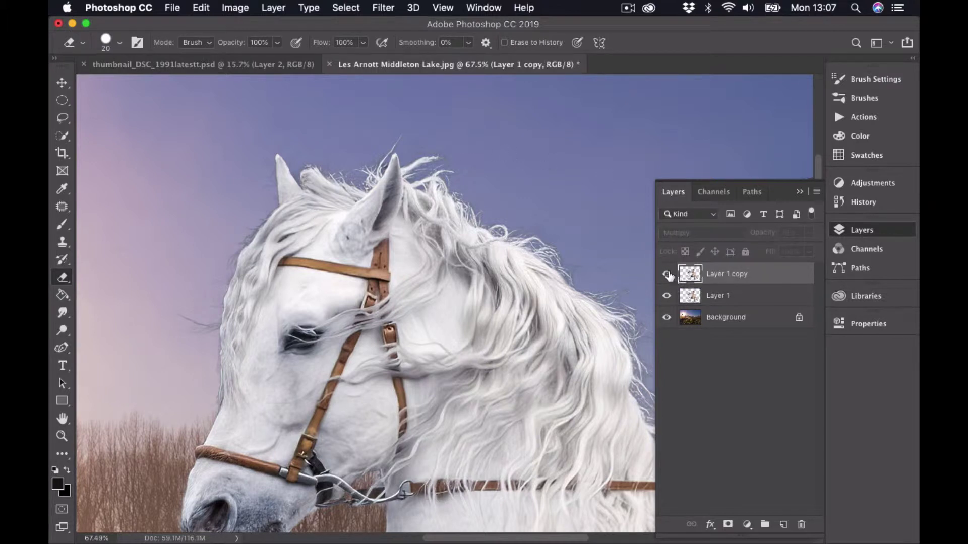
click(666, 273)
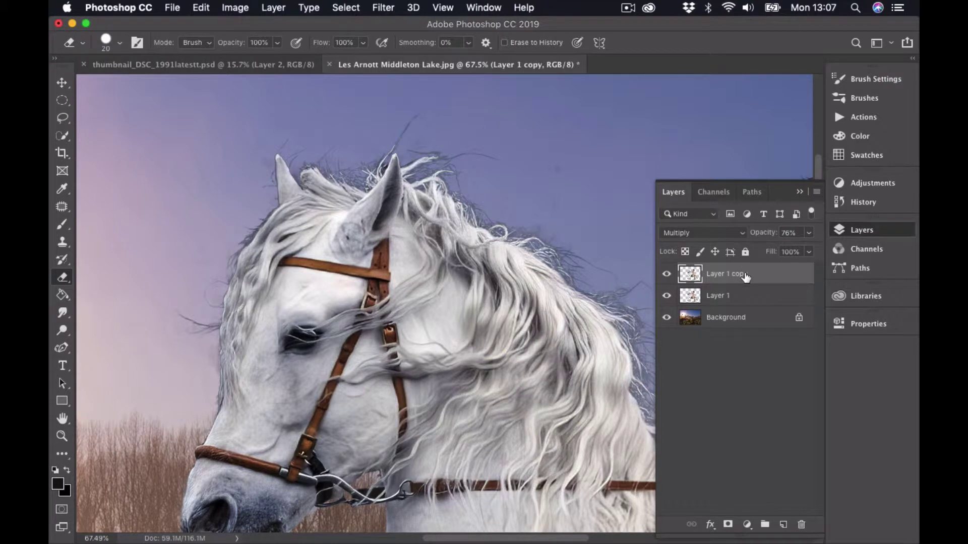
click(727, 524)
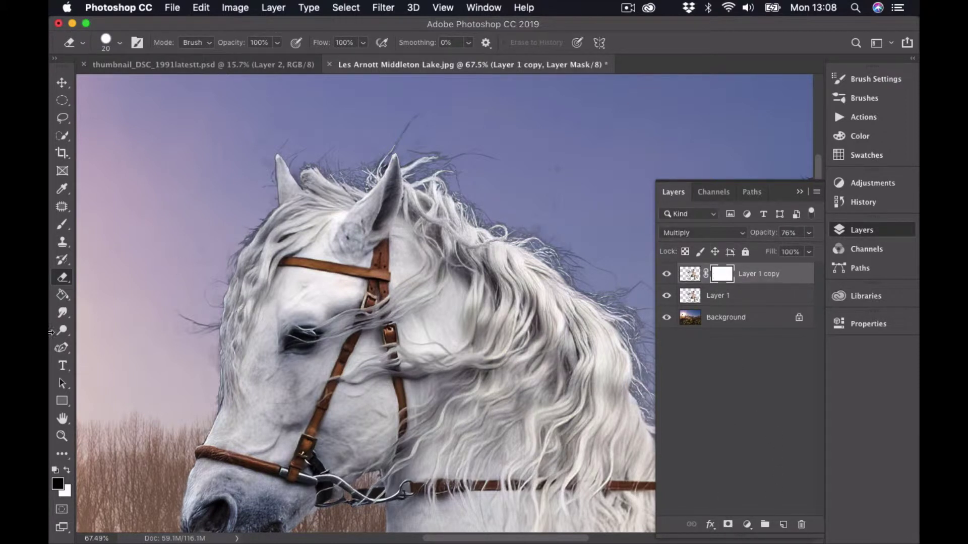
Paint black on Layer 1 copy's mask with the 172 px Brush along the hair around the horse's ears and mane
click(62, 226)
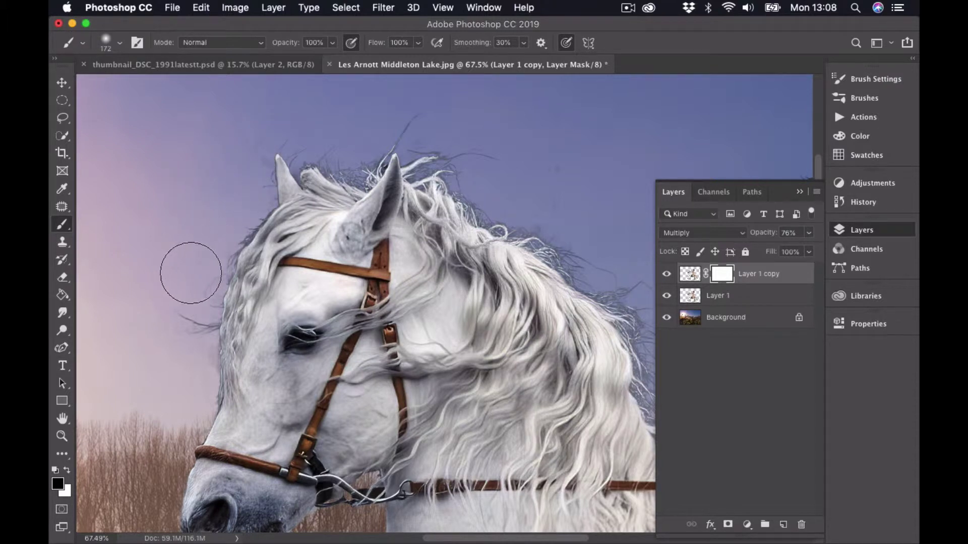
click(768, 277)
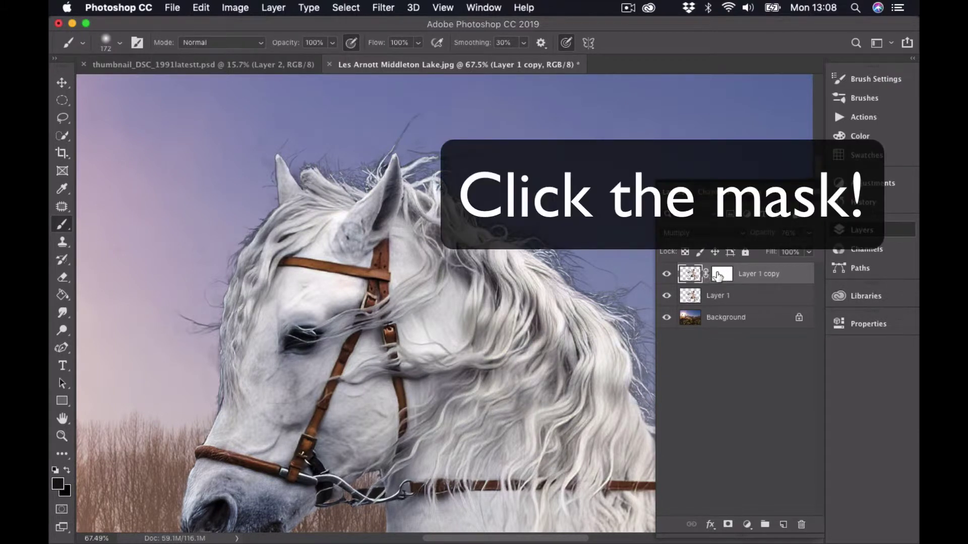
click(719, 276)
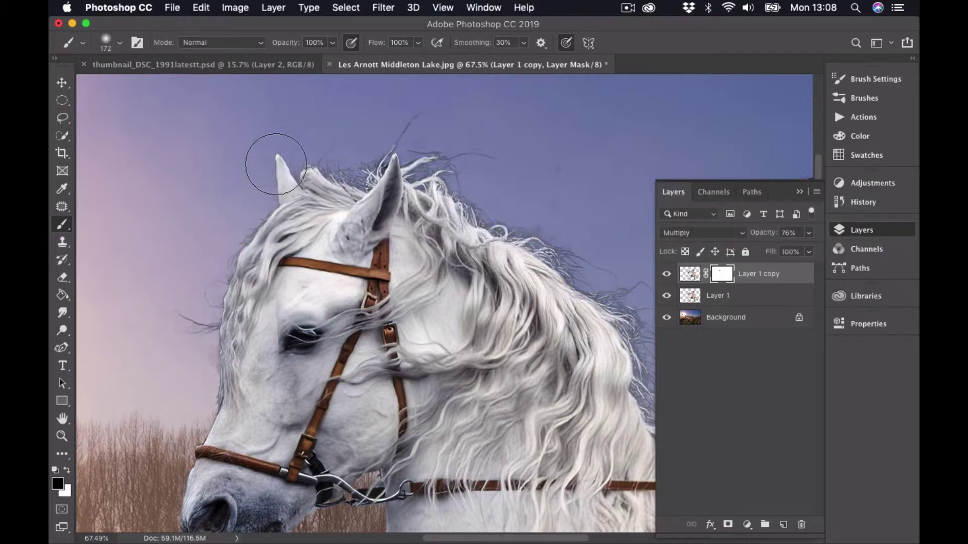
mouse_move(314, 161)
mouse_down()
mouse_move(405, 146)
mouse_move(456, 165)
mouse_up()
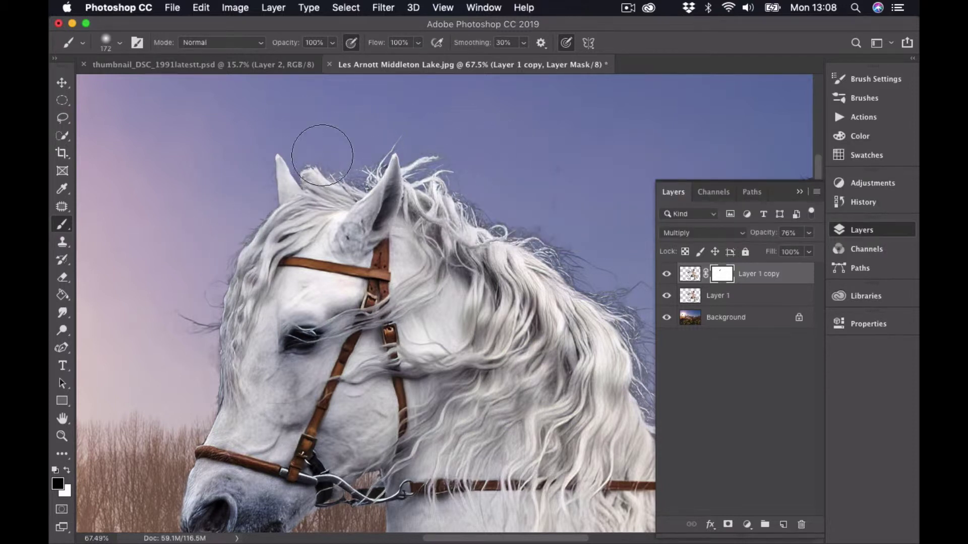
mouse_move(323, 156)
mouse_down()
mouse_move(253, 205)
mouse_move(199, 277)
mouse_move(170, 357)
mouse_move(186, 370)
mouse_move(215, 328)
mouse_move(227, 350)
mouse_move(207, 421)
mouse_move(178, 473)
mouse_move(218, 468)
mouse_move(254, 302)
mouse_move(285, 238)
mouse_move(345, 195)
mouse_move(260, 279)
mouse_move(385, 216)
mouse_move(297, 213)
mouse_move(458, 173)
mouse_move(314, 171)
mouse_move(508, 226)
mouse_move(467, 195)
mouse_move(528, 263)
mouse_move(409, 210)
mouse_move(479, 244)
mouse_move(451, 204)
mouse_move(505, 215)
mouse_move(517, 234)
mouse_move(634, 299)
mouse_move(536, 241)
mouse_move(529, 206)
mouse_move(266, 153)
mouse_up()
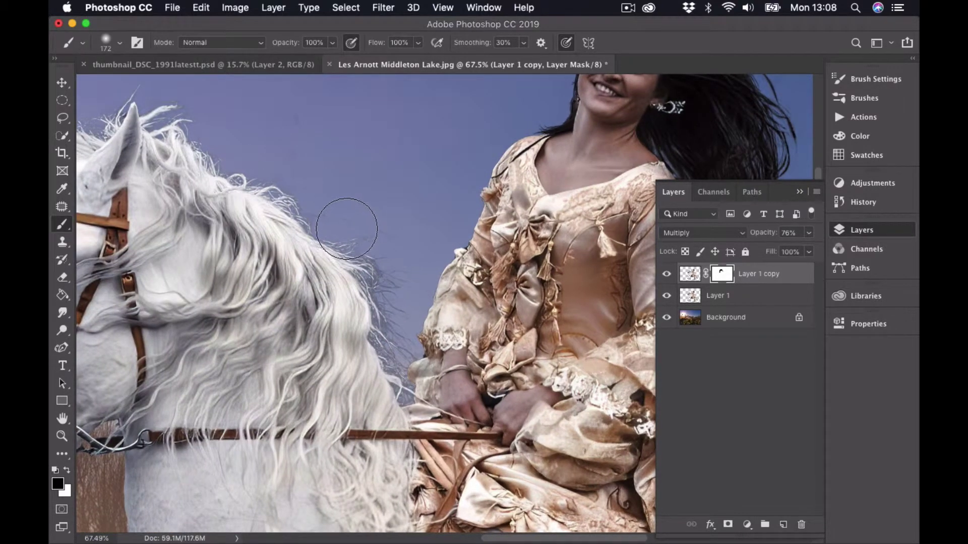
Mask out Layer 1 copy over the rider's dark windblown hair with the same black brush
mouse_move(434, 298)
mouse_down()
mouse_move(498, 187)
mouse_move(481, 196)
mouse_move(555, 137)
mouse_move(510, 187)
mouse_move(580, 90)
mouse_move(518, 164)
mouse_move(454, 296)
mouse_move(626, 115)
mouse_move(658, 125)
mouse_up()
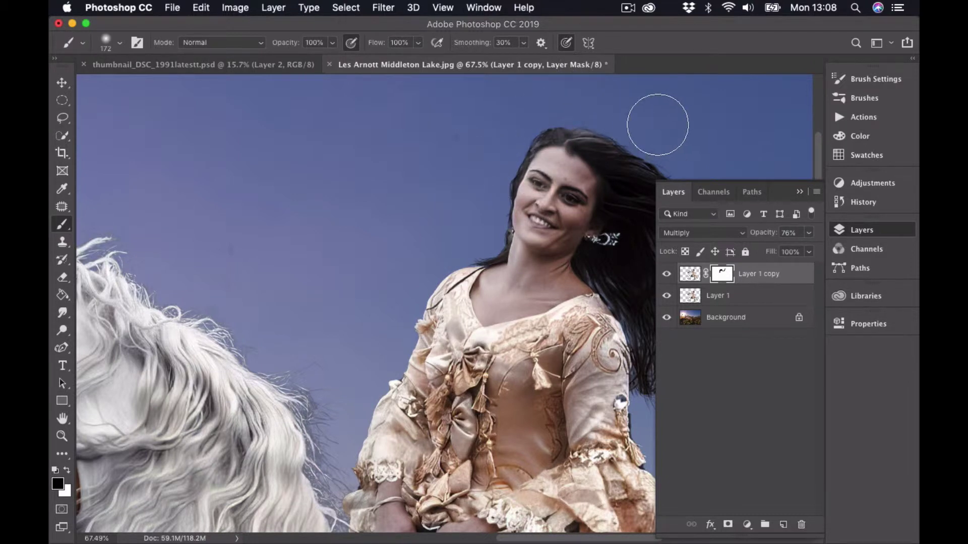
drag(499, 245, 348, 181)
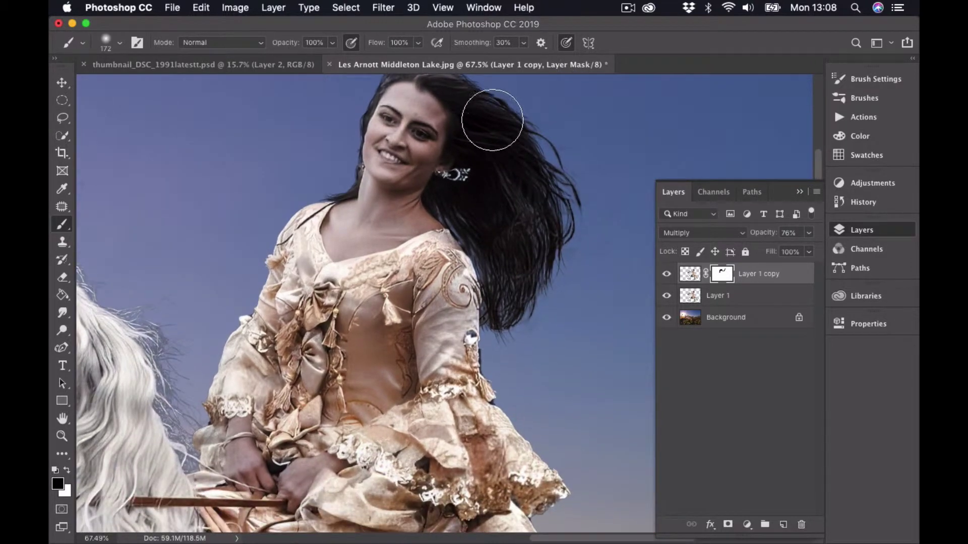
mouse_move(492, 120)
mouse_down()
mouse_move(563, 148)
mouse_move(519, 120)
mouse_move(550, 178)
mouse_move(539, 159)
mouse_move(517, 155)
mouse_move(534, 218)
mouse_move(513, 191)
mouse_move(527, 260)
mouse_move(496, 213)
mouse_move(533, 281)
mouse_move(510, 235)
mouse_move(520, 314)
mouse_move(529, 221)
mouse_move(557, 225)
mouse_move(570, 176)
mouse_move(543, 137)
mouse_move(501, 123)
mouse_move(500, 165)
mouse_move(530, 243)
mouse_move(475, 191)
mouse_move(527, 221)
mouse_move(478, 159)
mouse_move(521, 176)
mouse_move(499, 147)
mouse_move(530, 195)
mouse_move(492, 116)
mouse_move(540, 173)
mouse_up()
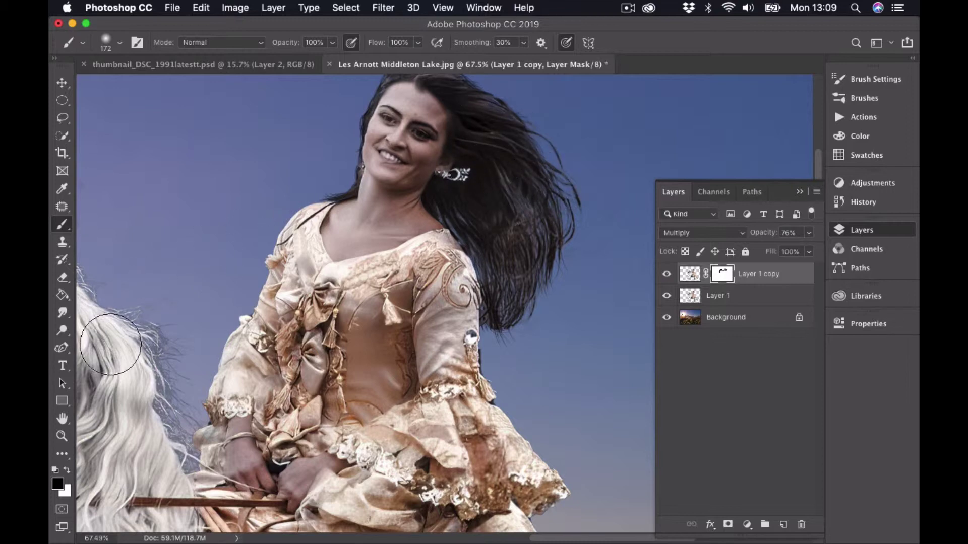
Fit the whole image in view and compare the composite with Layer 1 copy hidden and shown
double_click(62, 418)
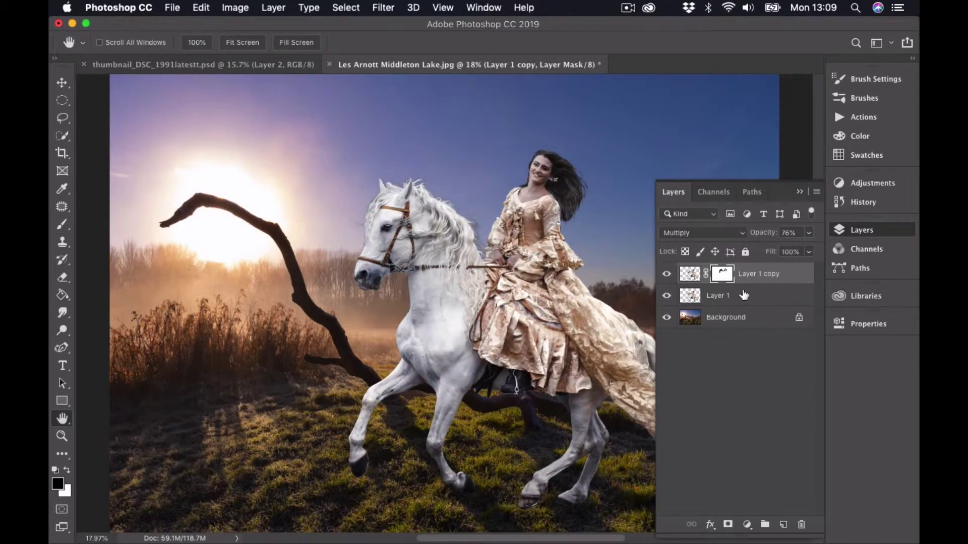
click(666, 275)
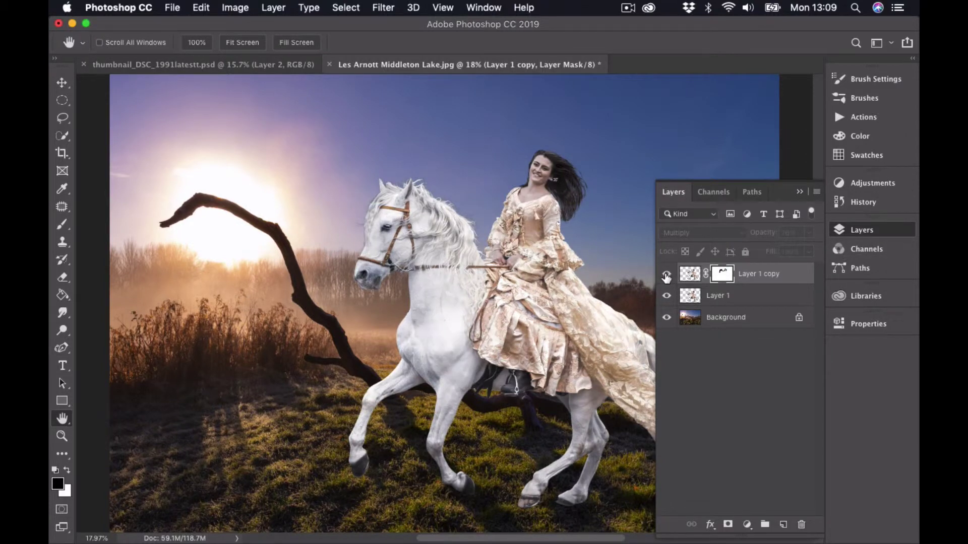
click(666, 276)
click(665, 276)
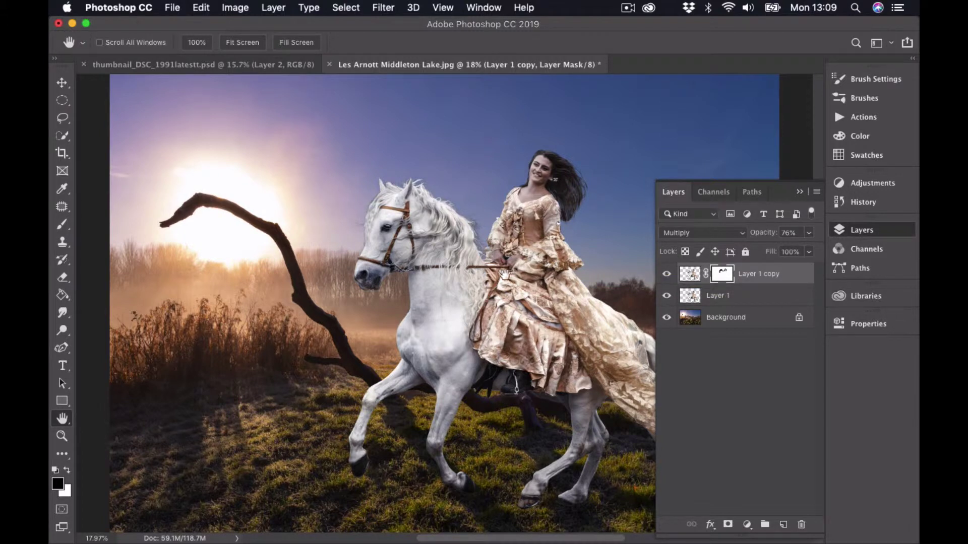
click(800, 192)
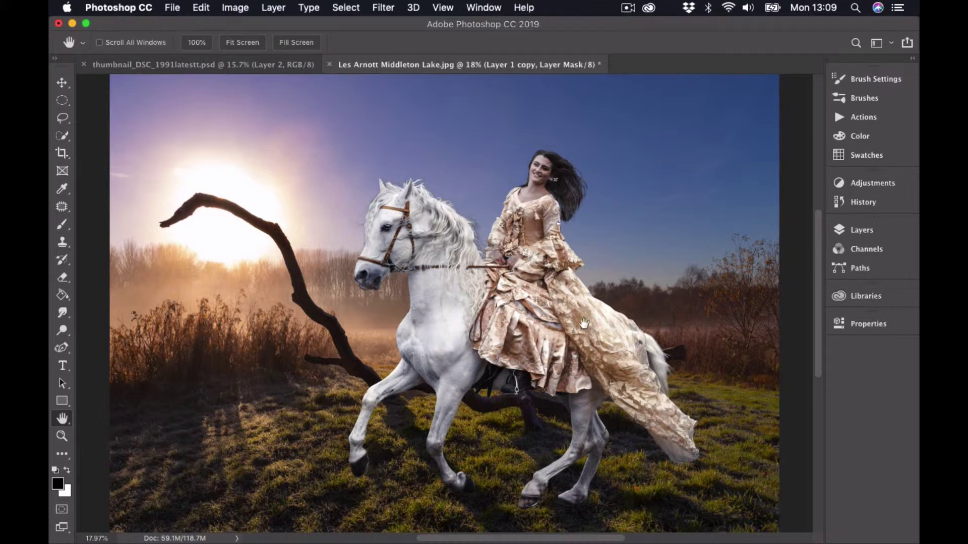
Duplicate the Background layer and move Background copy to the top of the layer stack
click(863, 231)
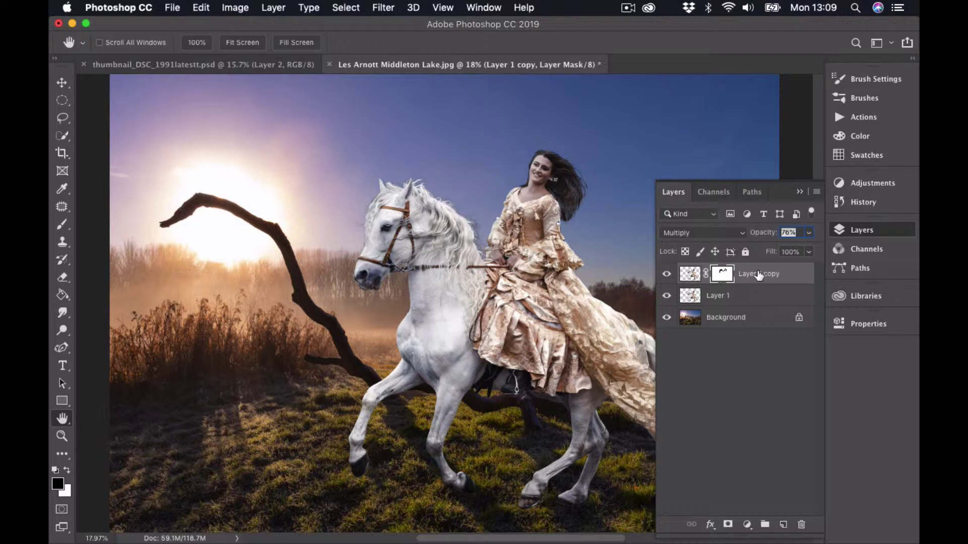
click(748, 319)
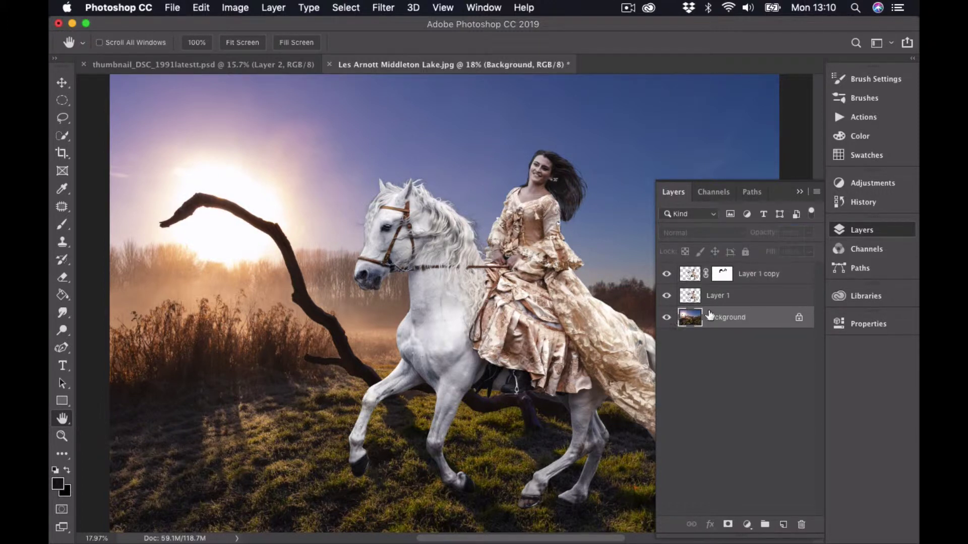
right_click(722, 317)
click(759, 337)
click(606, 196)
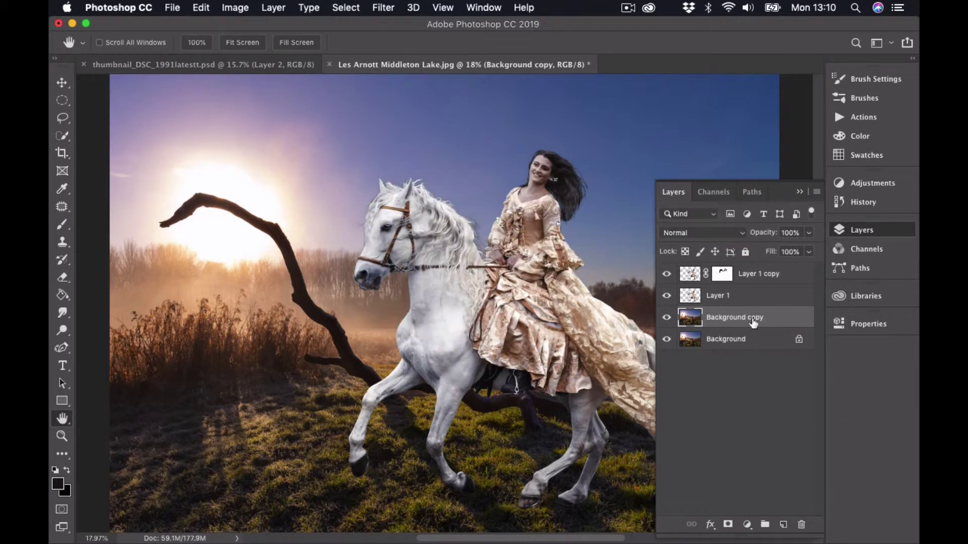
drag(751, 321, 741, 265)
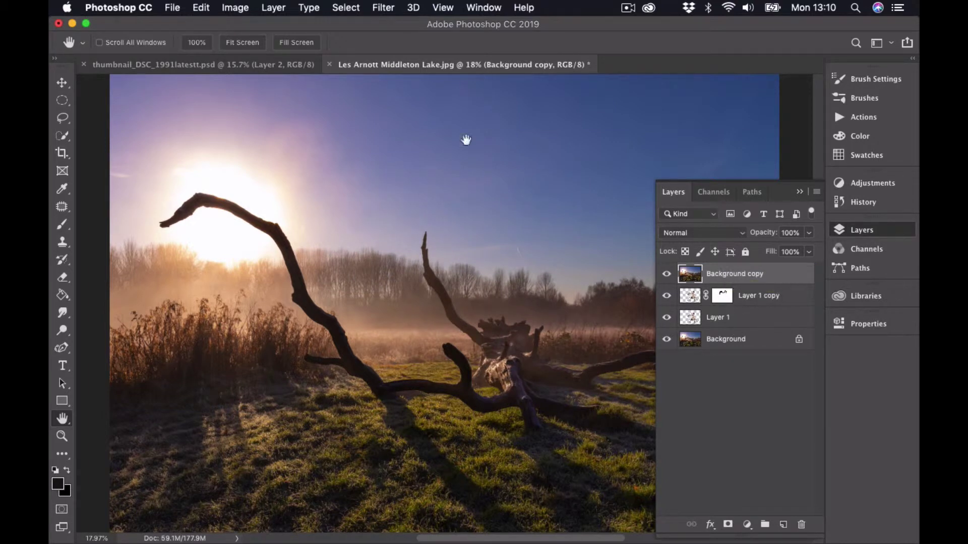
Apply a Gaussian Blur with a radius of 141.3 pixels to Background copy
click(383, 8)
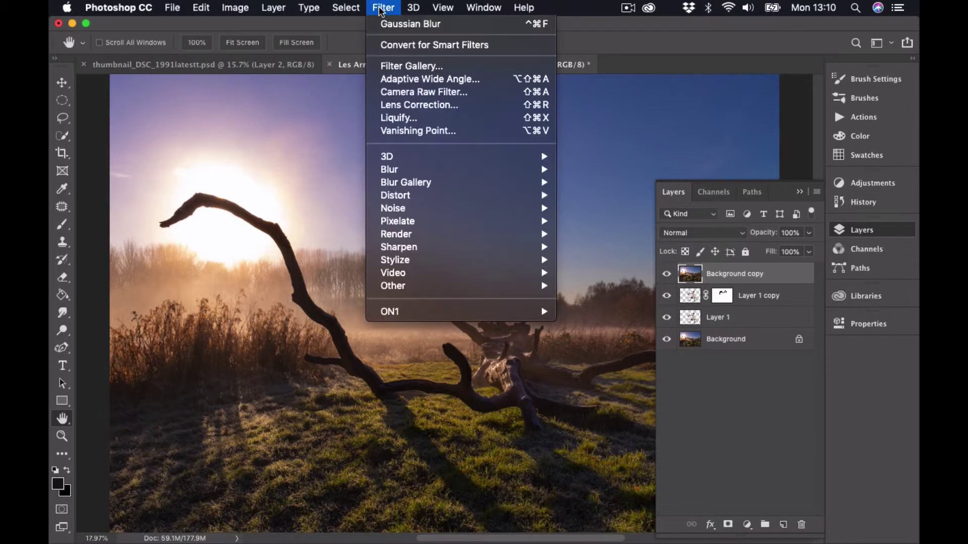
mouse_move(411, 160)
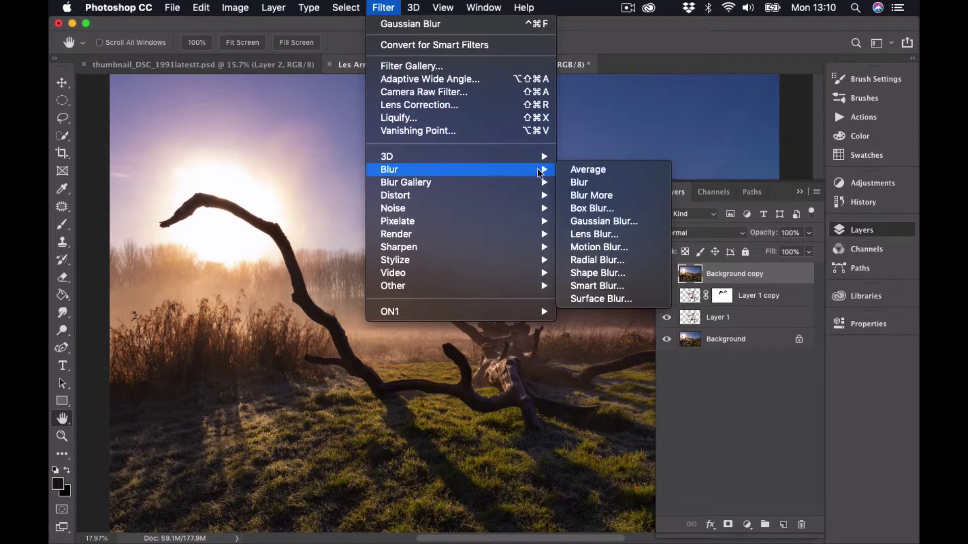
click(592, 223)
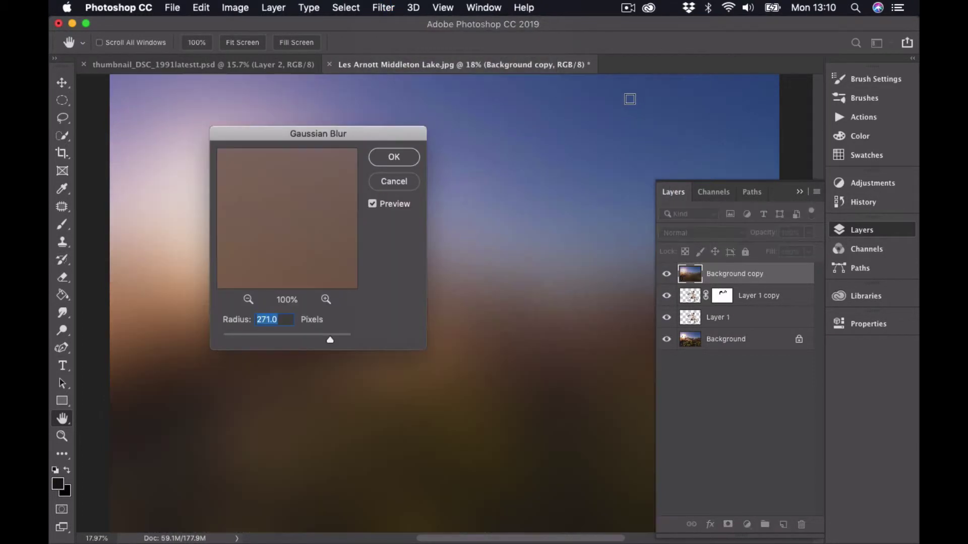
drag(375, 139, 554, 115)
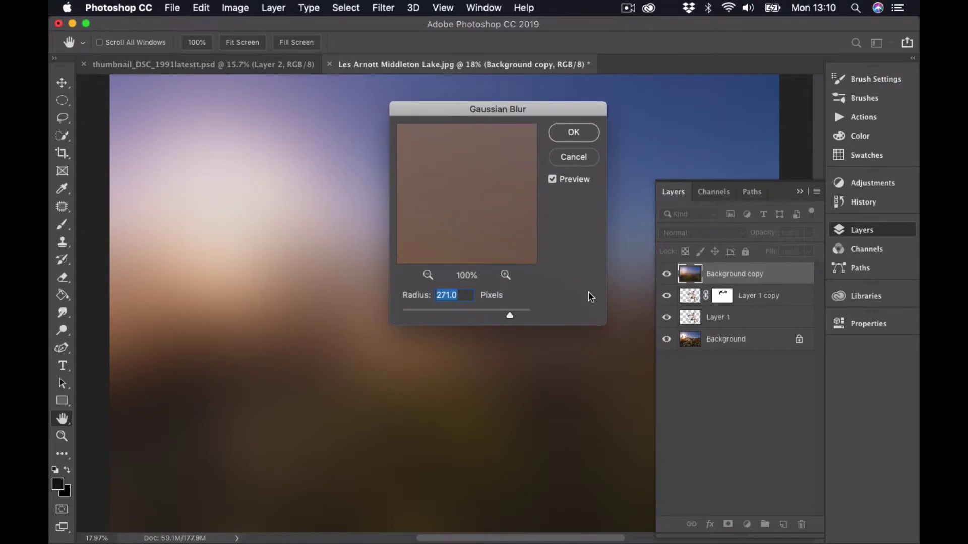
mouse_move(508, 315)
mouse_down()
mouse_move(449, 317)
mouse_move(496, 321)
mouse_up()
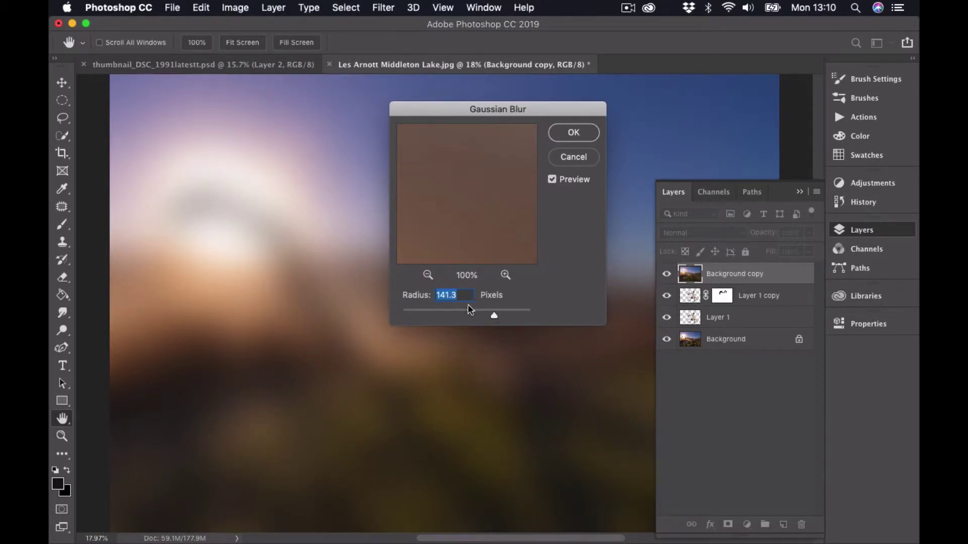
click(576, 134)
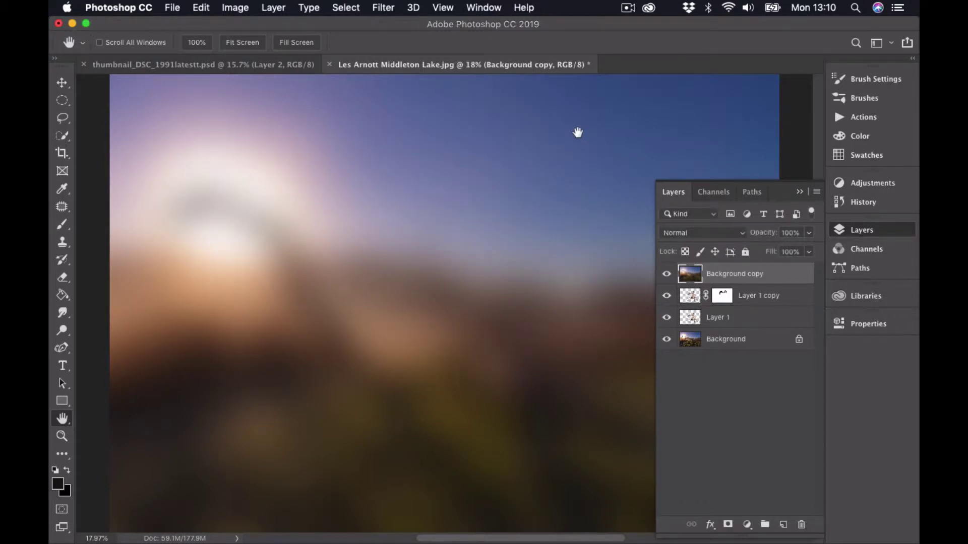
Set Background copy's blend mode to Soft Light and compare the image with that layer hidden and shown
click(679, 233)
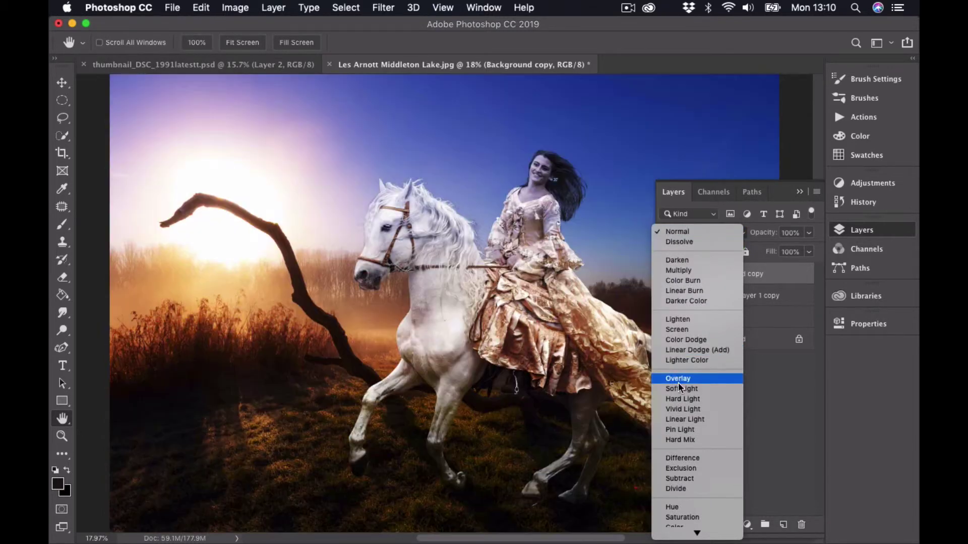
click(680, 388)
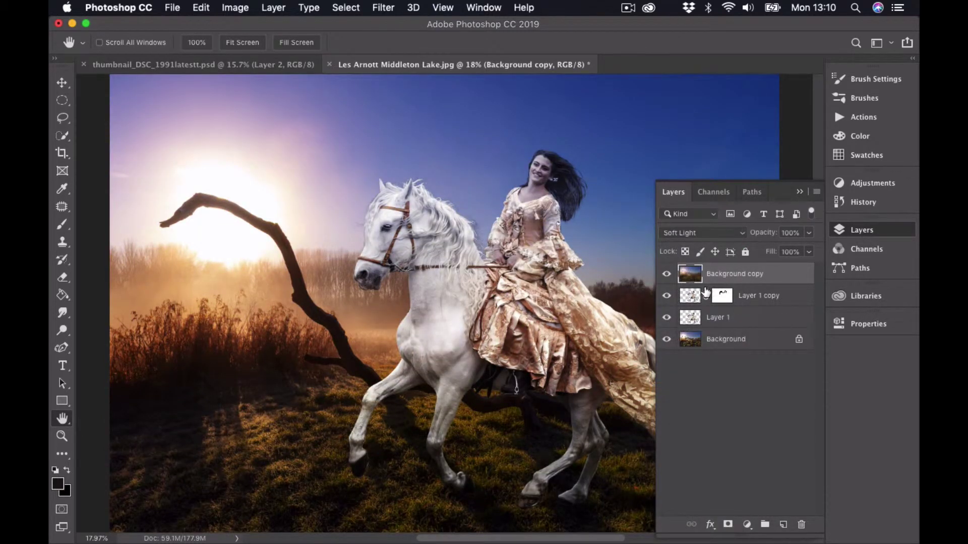
click(666, 275)
click(667, 275)
click(667, 274)
click(667, 275)
click(666, 275)
click(666, 275)
Lower Background copy's opacity to 53% and review the whole composite unobstructed
drag(810, 233, 783, 252)
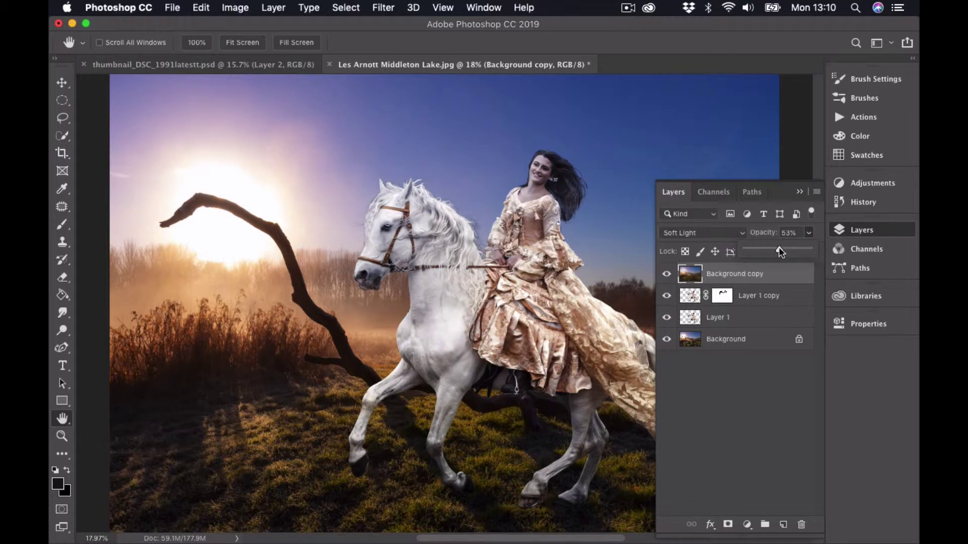
click(800, 193)
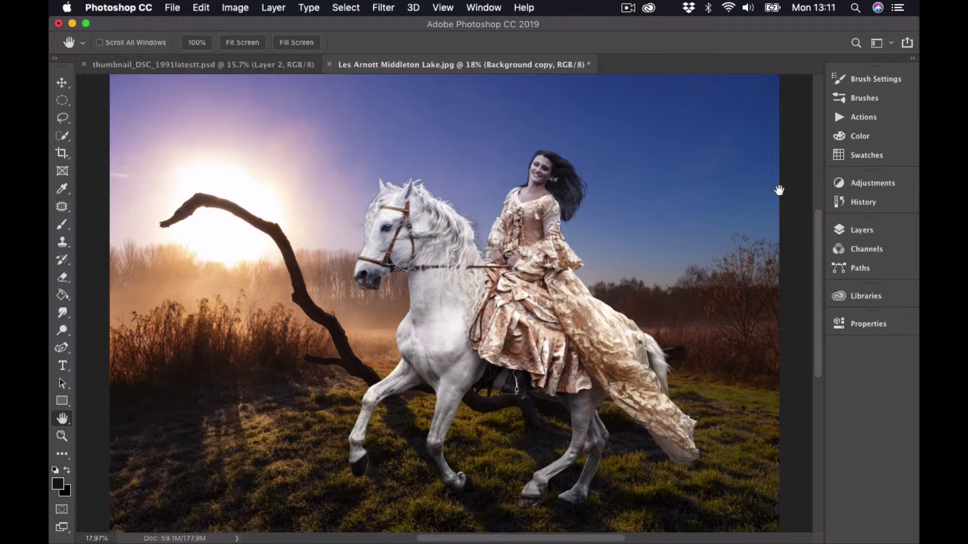
click(868, 230)
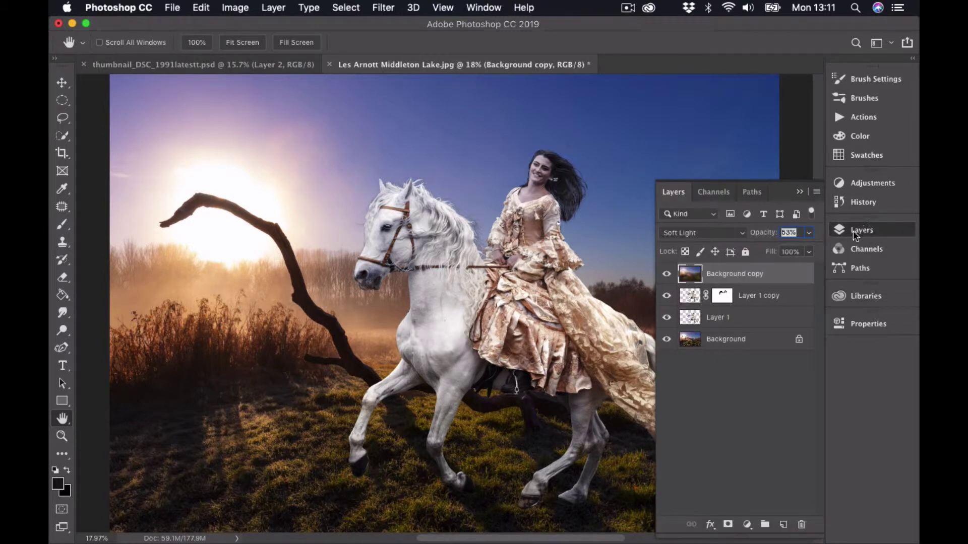
Check what Layer 1 and Layer 1 copy contribute by hiding both horse-and-rider layers and showing them again
click(762, 301)
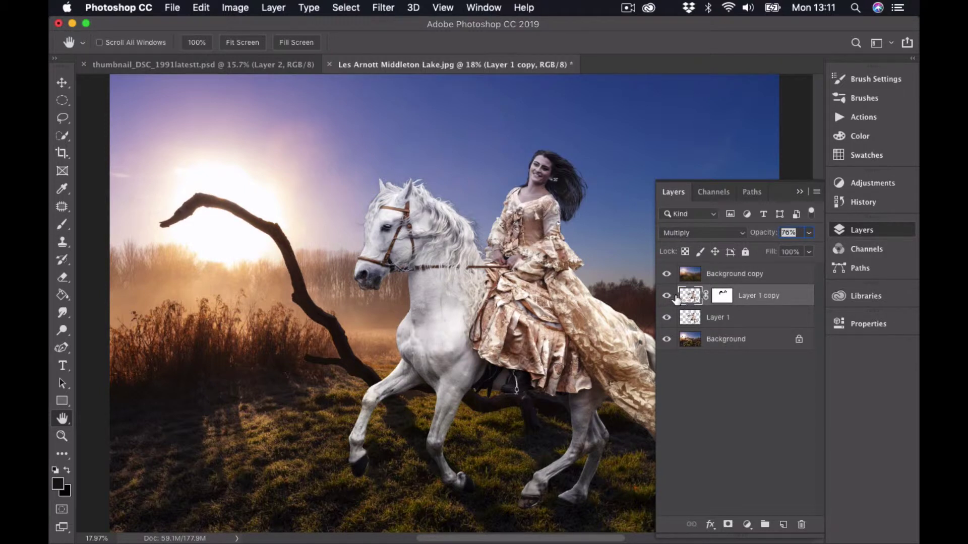
click(748, 319)
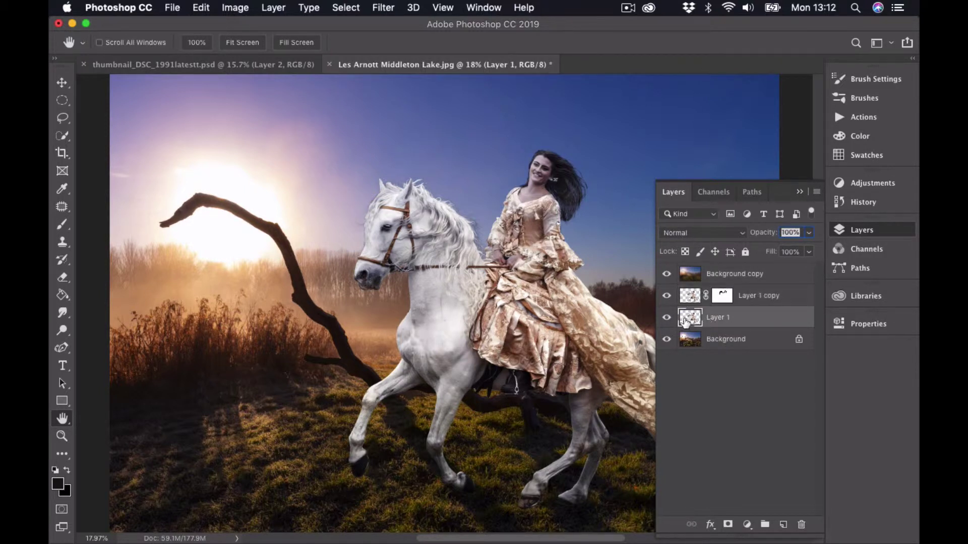
click(667, 317)
click(667, 296)
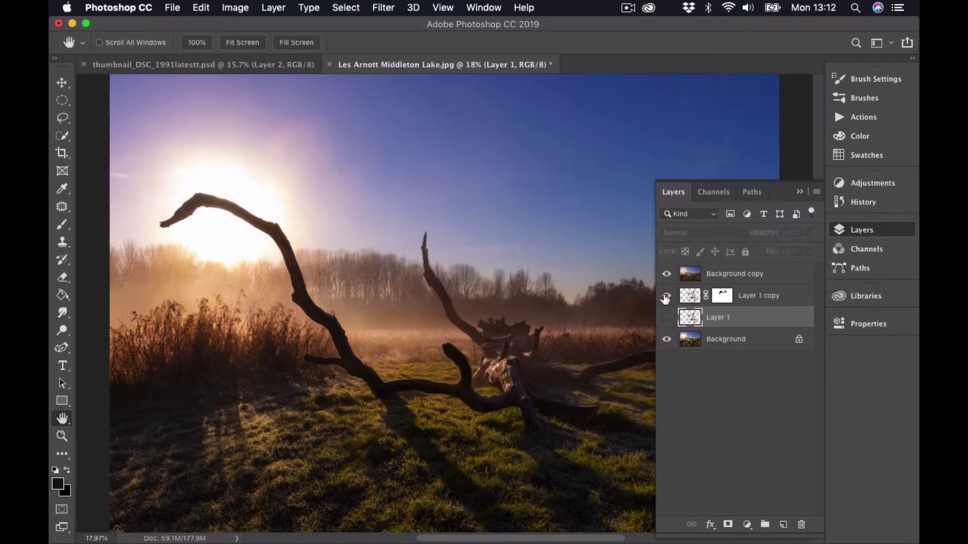
click(666, 297)
click(667, 317)
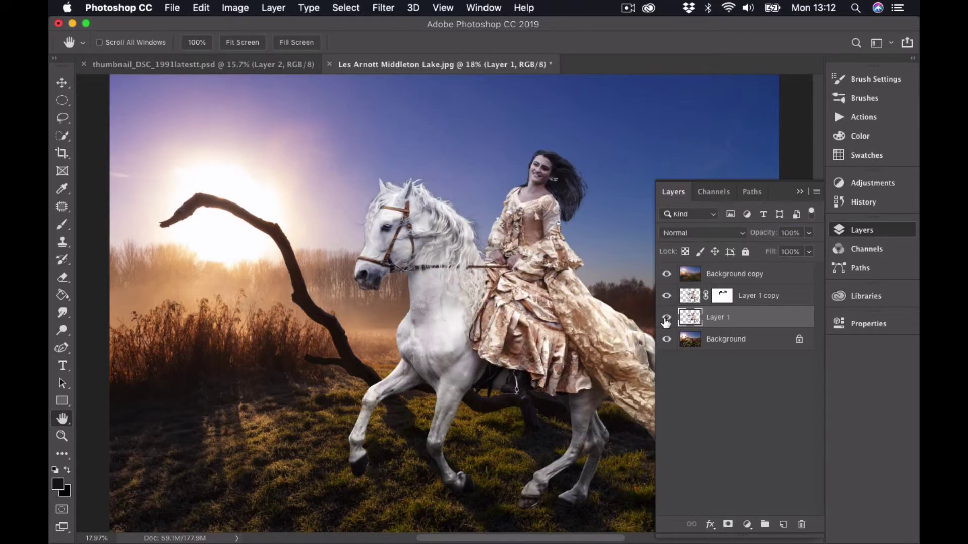
Merge Layer 1 copy down into Layer 1
click(751, 298)
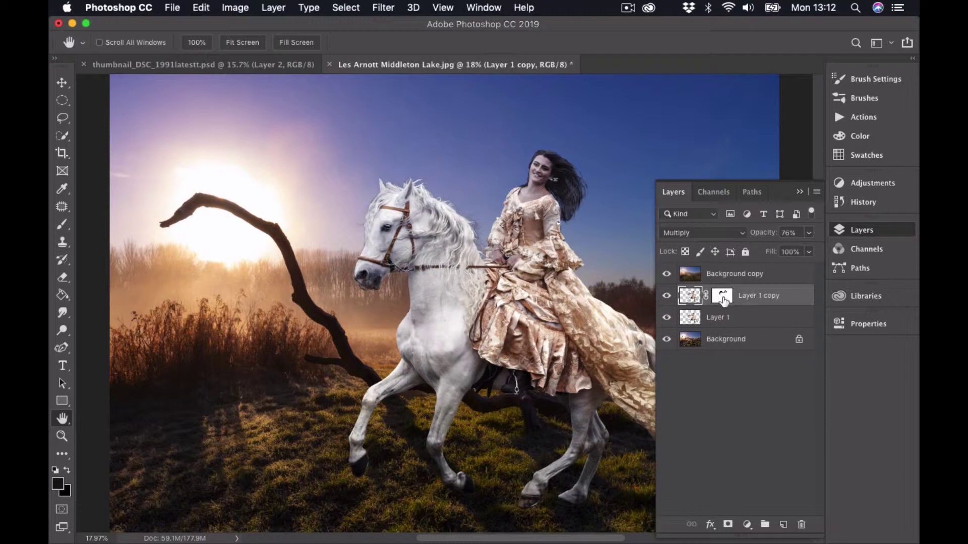
right_click(754, 299)
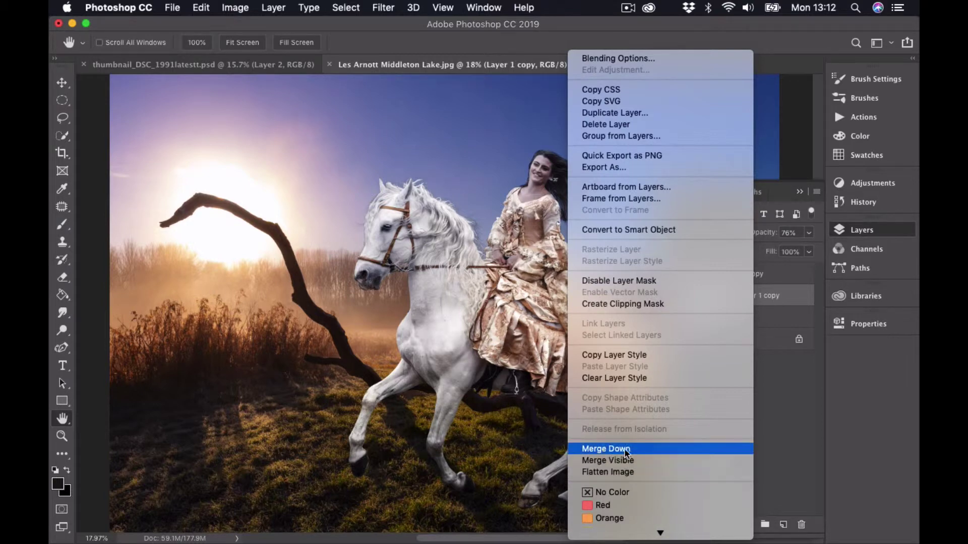
click(615, 451)
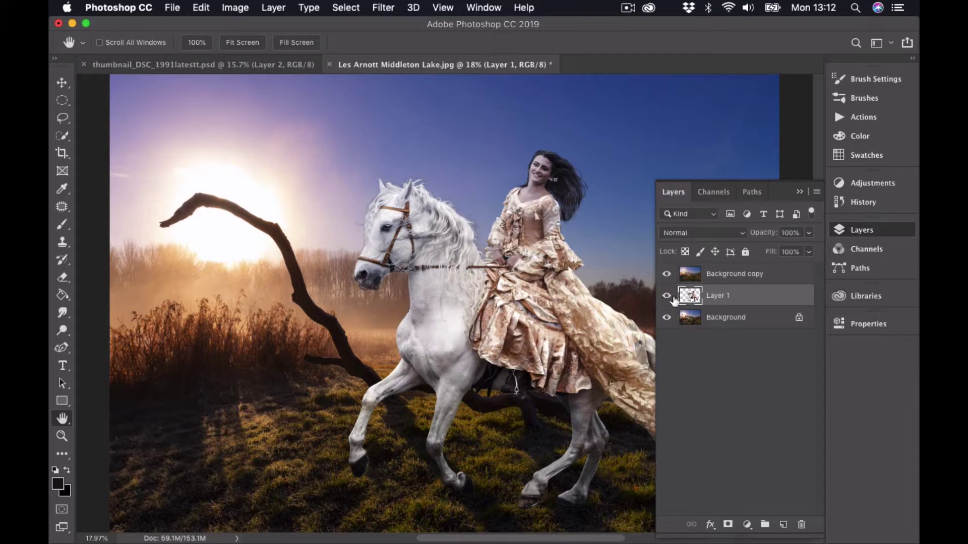
Duplicate Layer 1 as Layer 1 copy and hide the original Layer 1
right_click(736, 300)
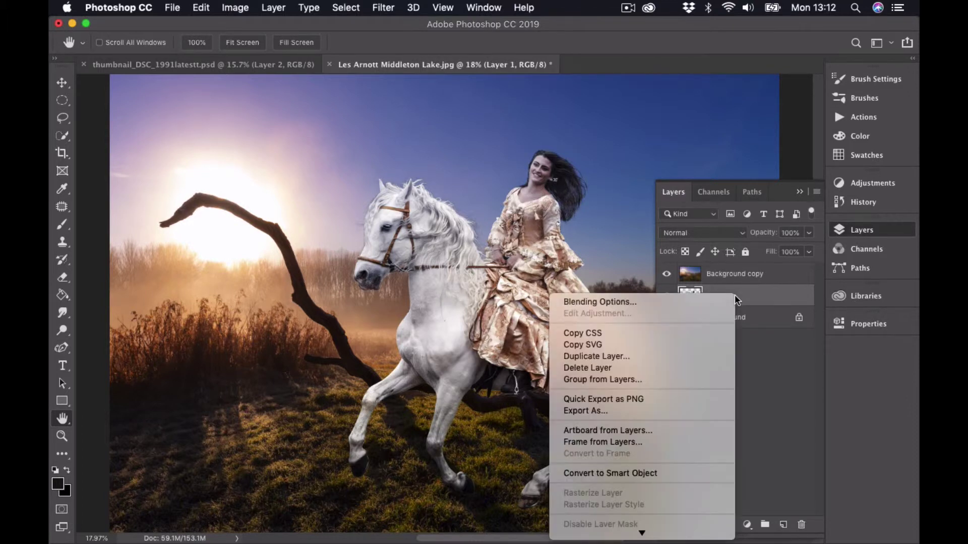
click(593, 356)
click(605, 195)
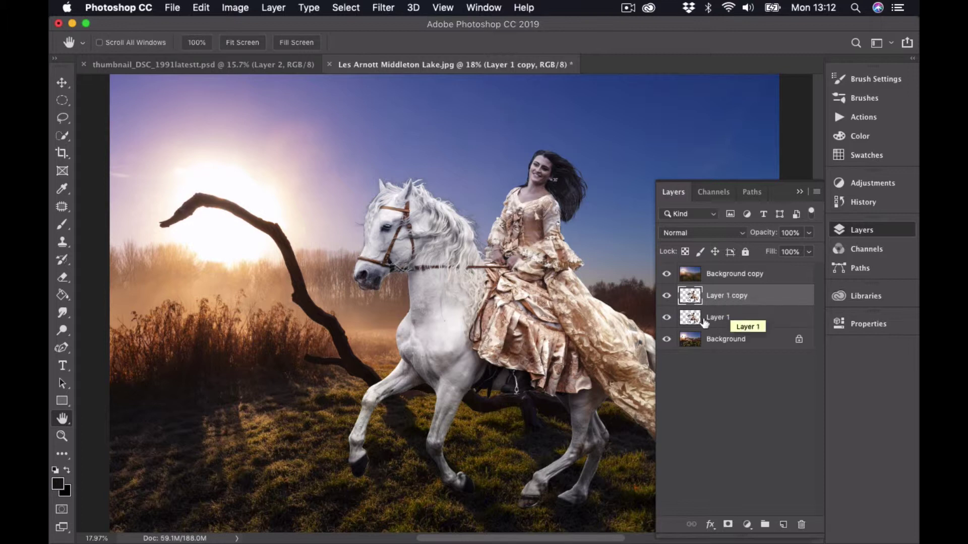
click(666, 319)
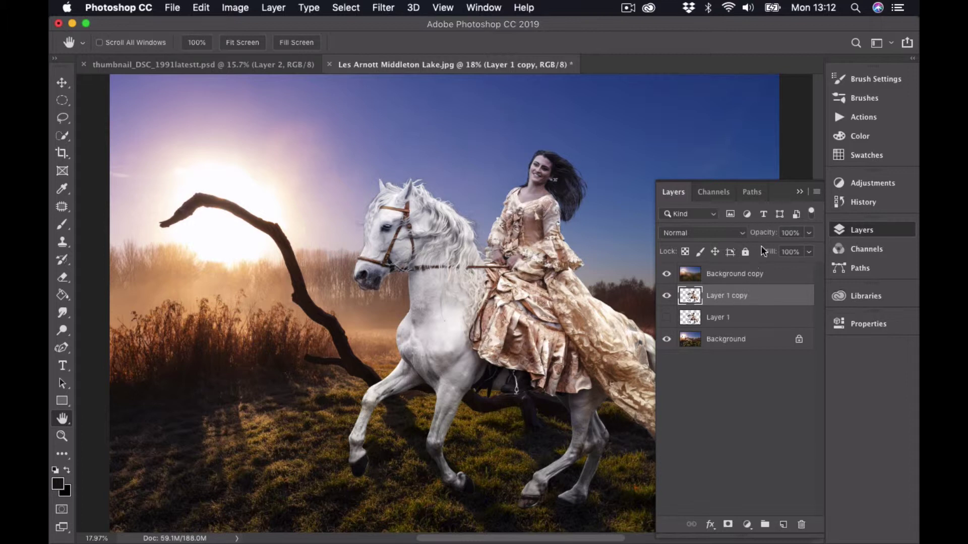
click(799, 192)
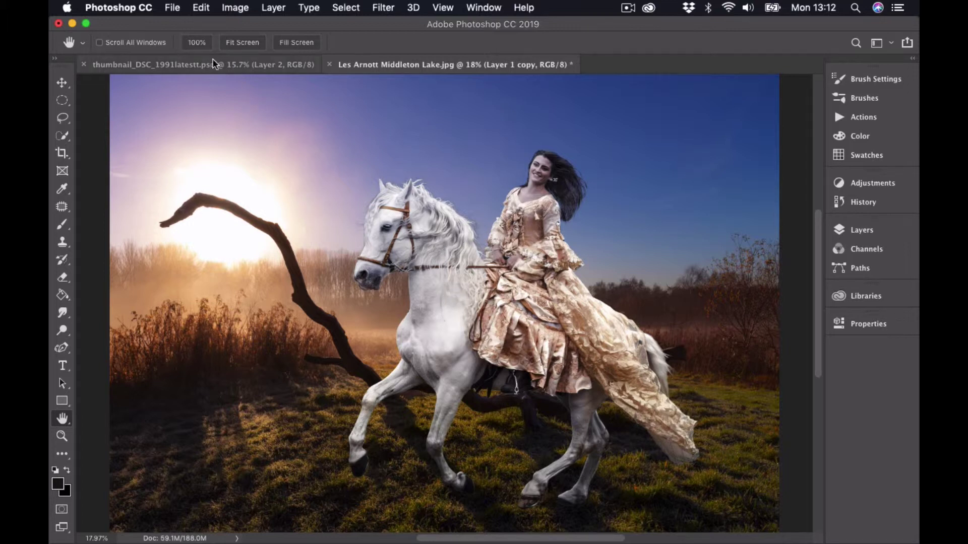
Start Puppet Warp on Layer 1 copy and place pins along both of the horse's hind legs
click(201, 8)
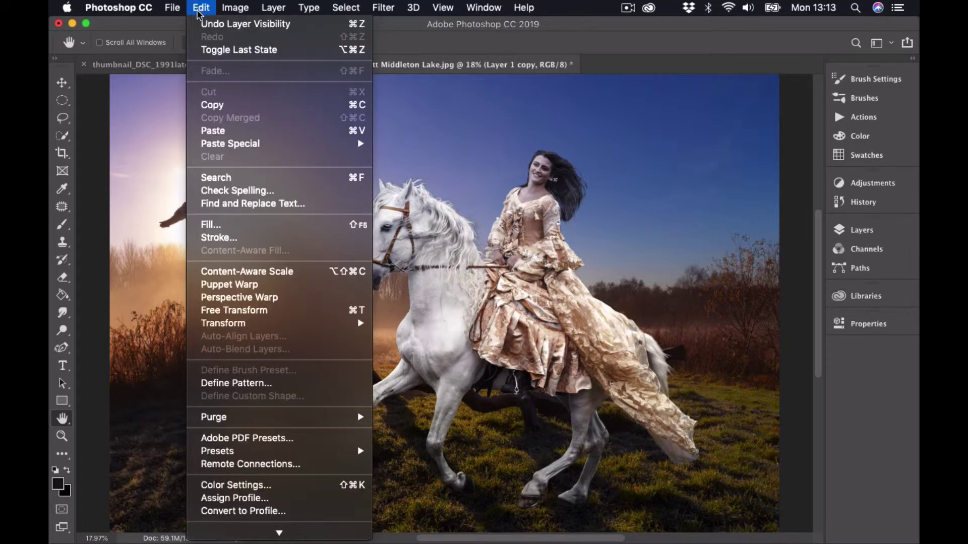
click(229, 286)
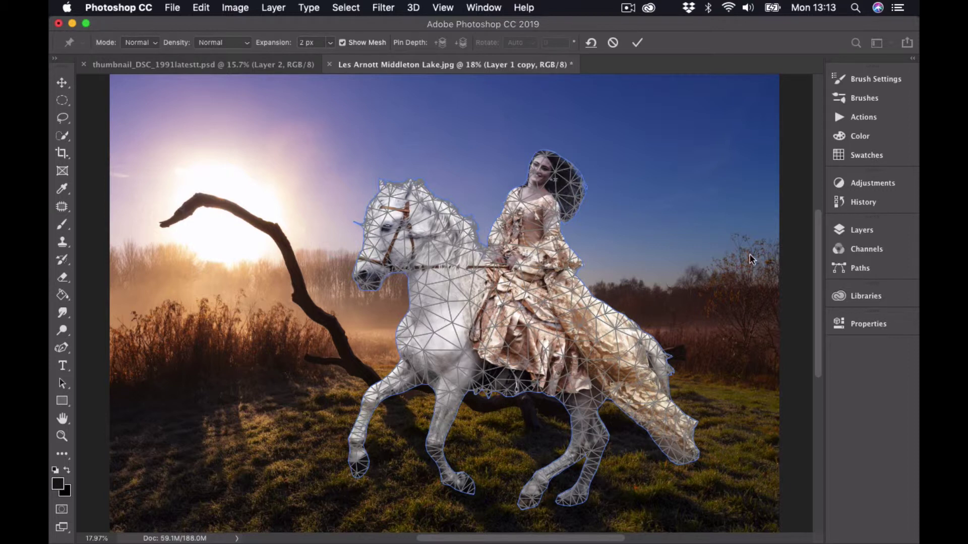
click(862, 231)
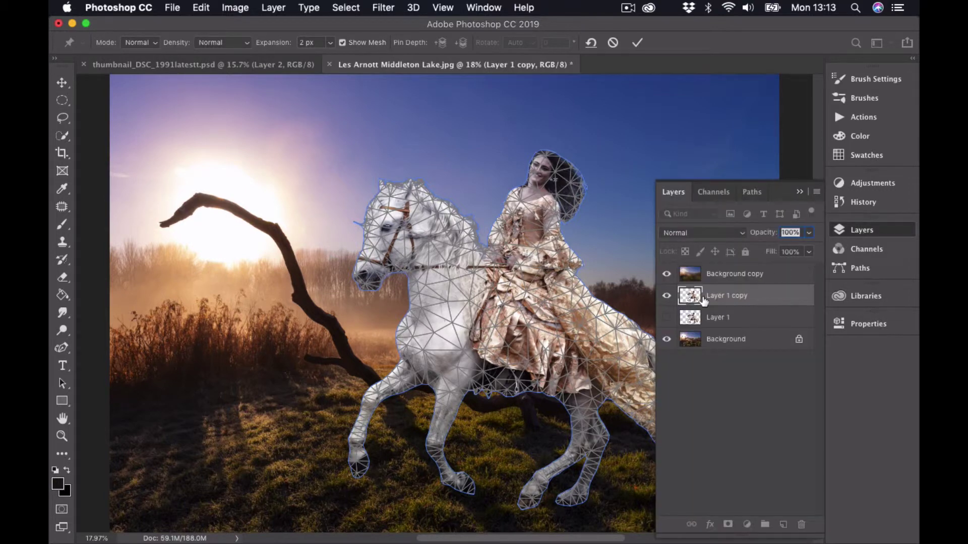
click(799, 192)
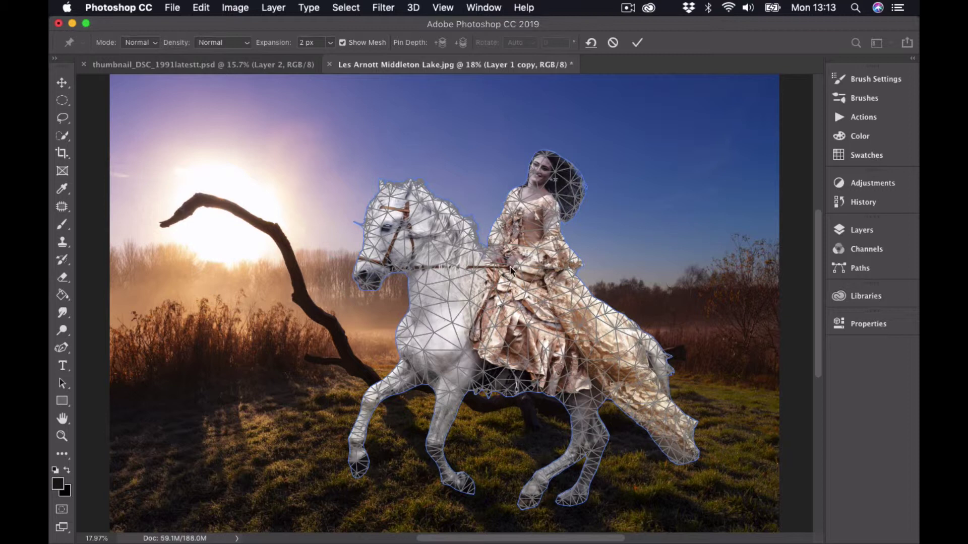
click(524, 494)
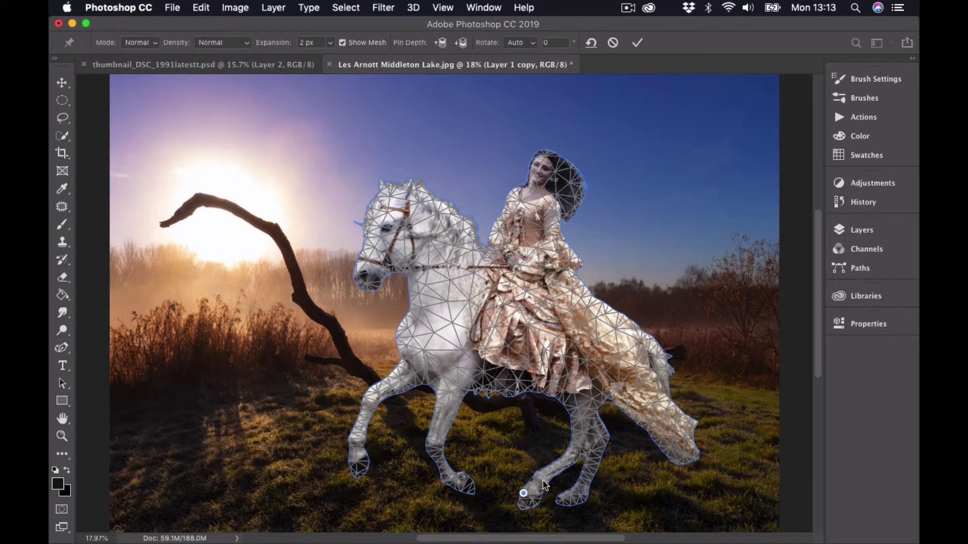
click(544, 469)
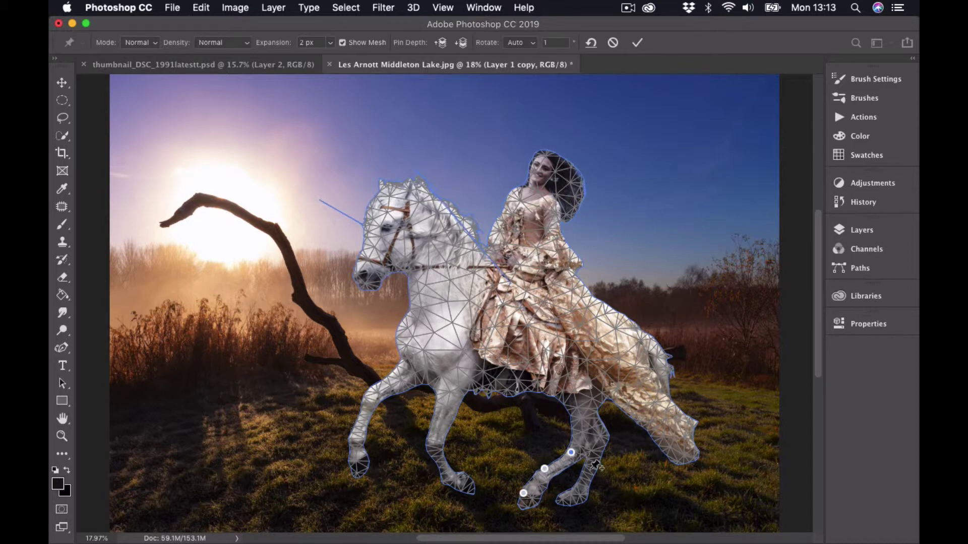
click(568, 495)
click(590, 460)
click(598, 432)
click(580, 403)
Place warp pins up the front of the dress, along the rider's arm and torso, and on her face and hair
click(552, 383)
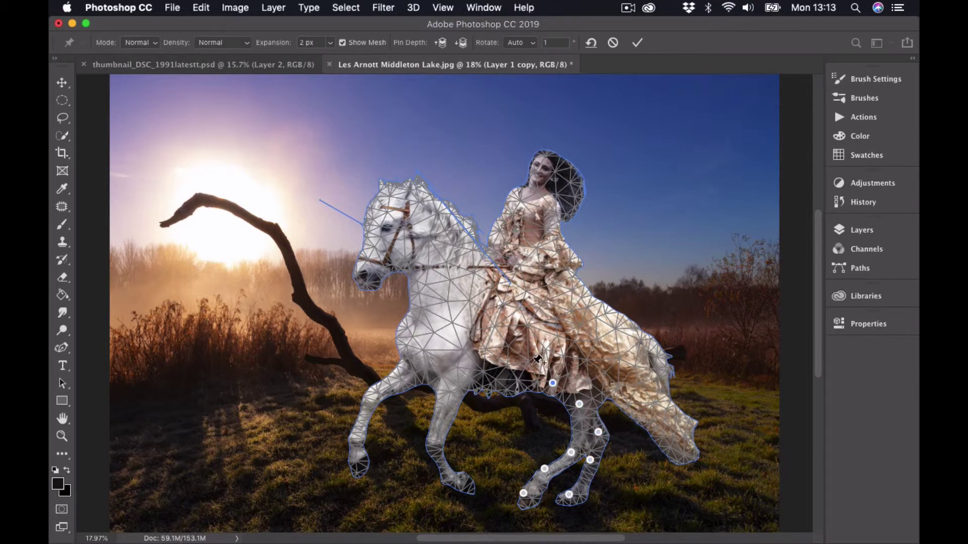
click(528, 361)
click(522, 335)
click(518, 300)
click(508, 249)
click(510, 224)
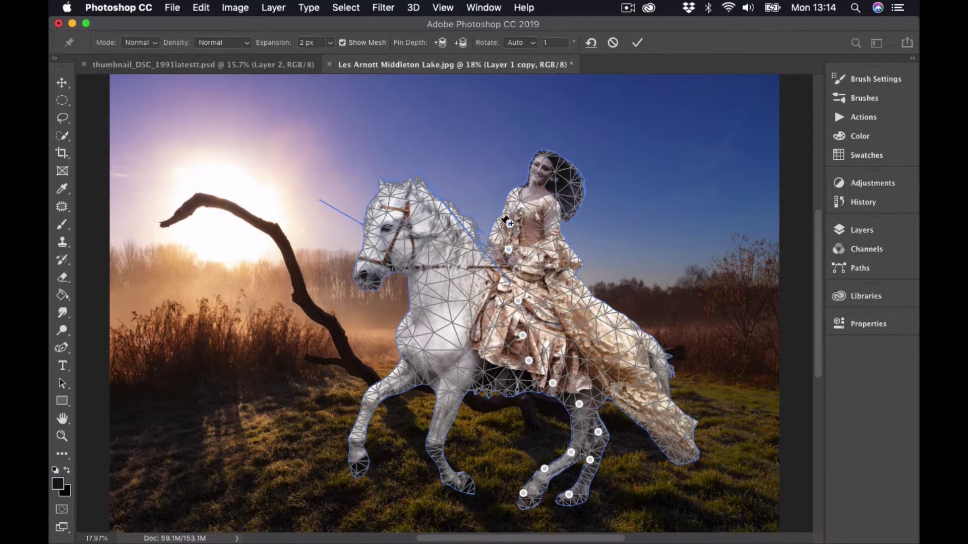
click(491, 238)
click(511, 206)
click(535, 169)
click(570, 183)
Pin the trailing part of the dress from the horse's rump down to the tip of the train
click(611, 335)
click(634, 350)
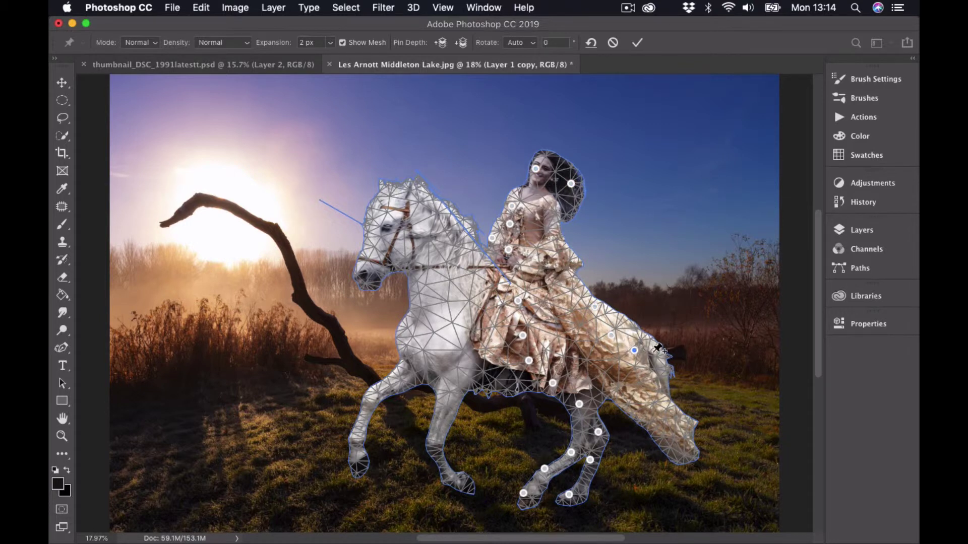
click(650, 348)
click(623, 323)
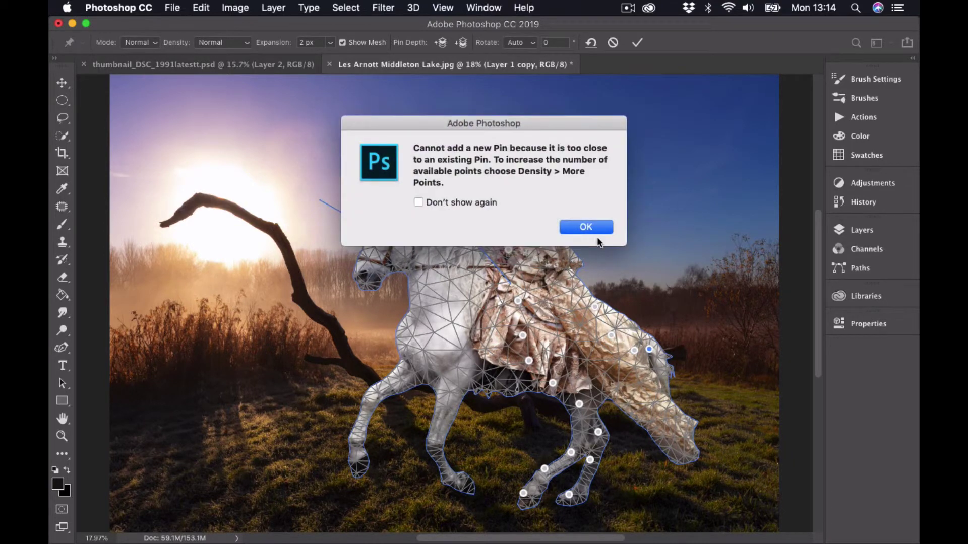
click(586, 228)
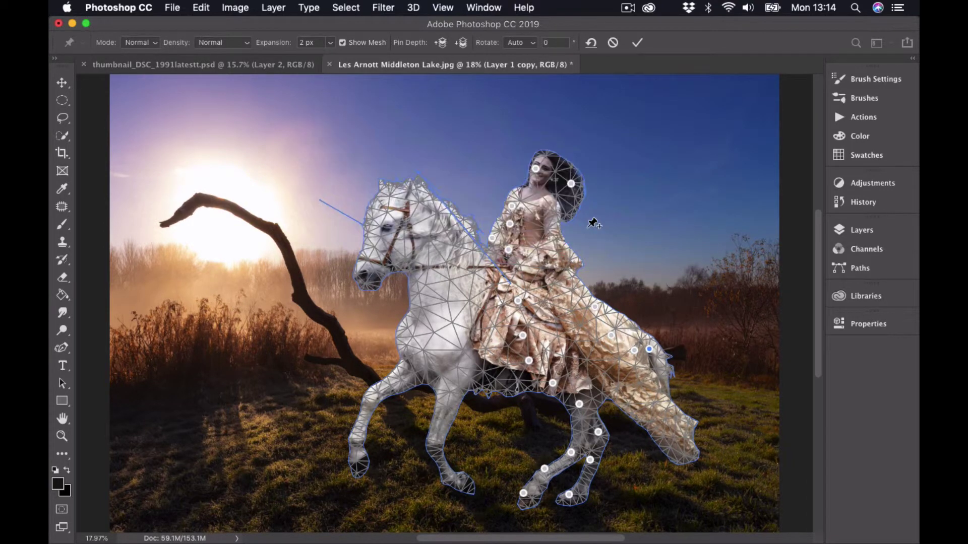
click(600, 309)
click(636, 392)
click(684, 429)
click(677, 457)
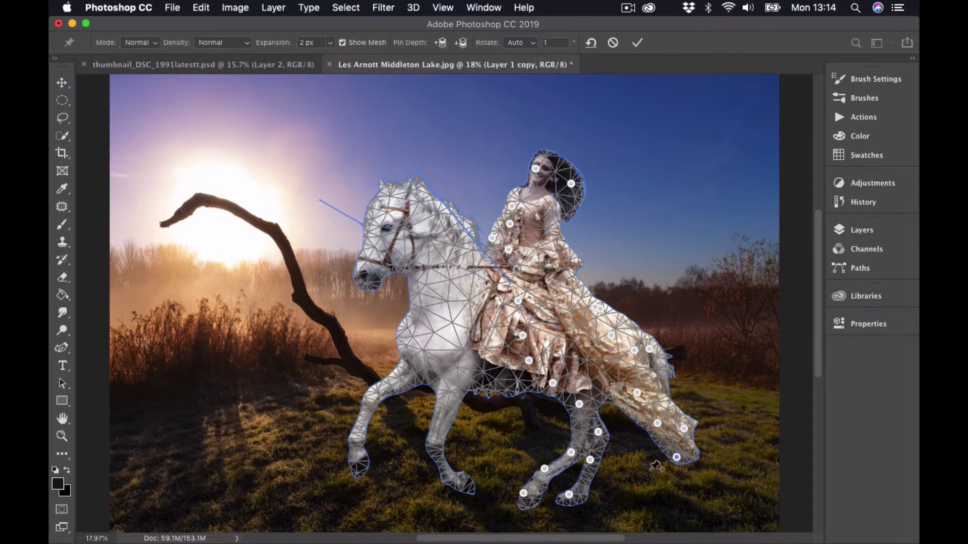
Add warp pins on the rear hind leg, belly, horse's forehead, muzzle, chest, both front hooves and front of the skirt
click(583, 481)
click(519, 385)
click(385, 193)
click(364, 268)
click(409, 333)
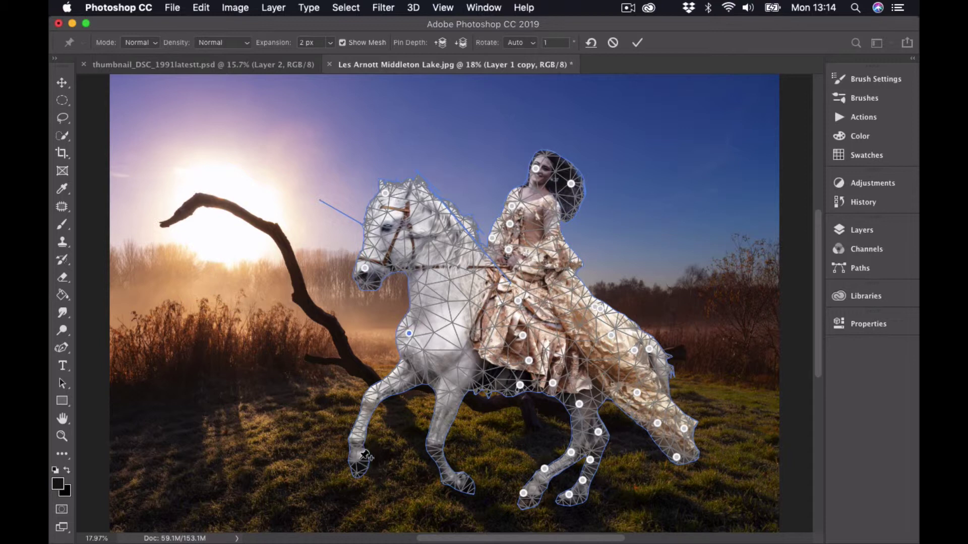
click(356, 456)
click(461, 478)
click(491, 323)
Raise the horse's lifted front hoof, the top of its head and its muzzle with the warp pins
drag(357, 457, 365, 438)
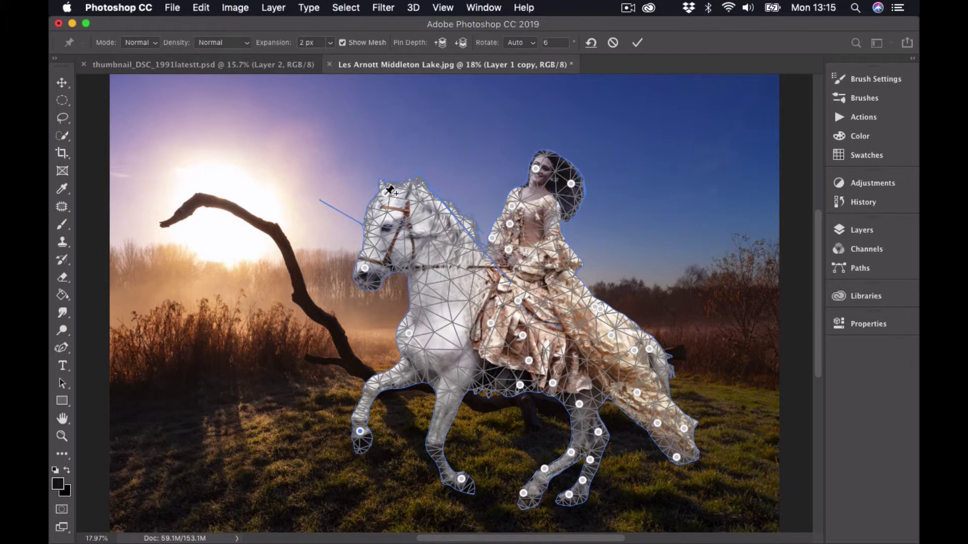
drag(386, 194, 406, 157)
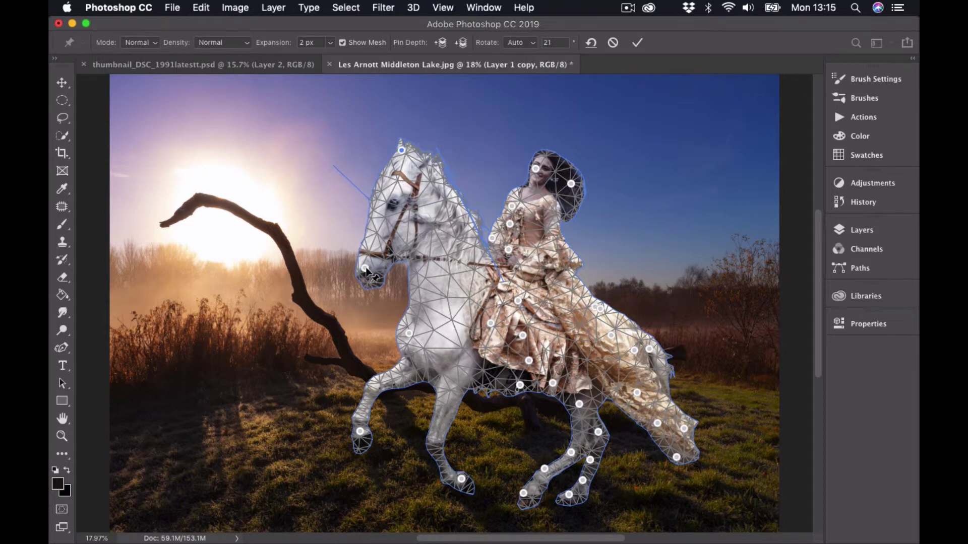
drag(365, 267, 367, 245)
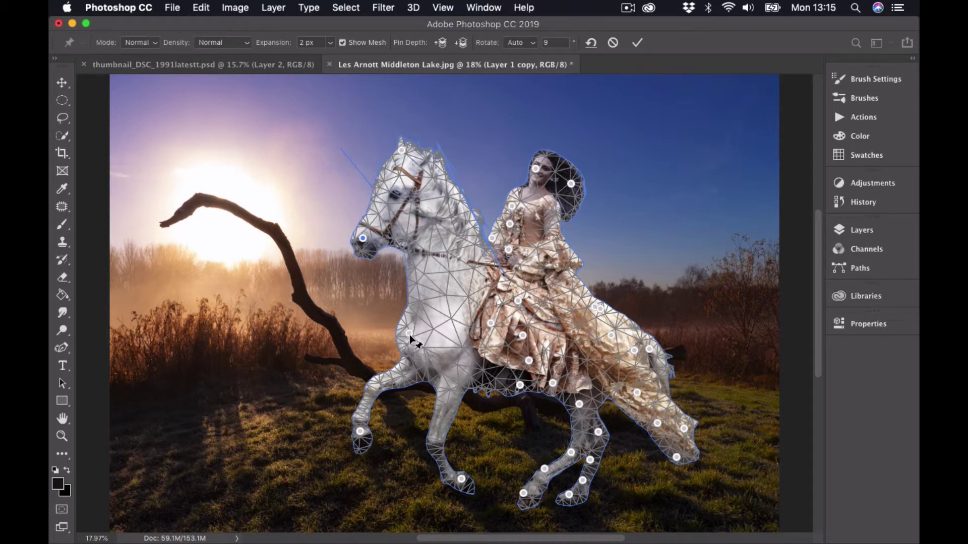
Push the horse's chest forward and up, and pin the throat and shift it slightly back to reshape the neck
drag(409, 335, 389, 321)
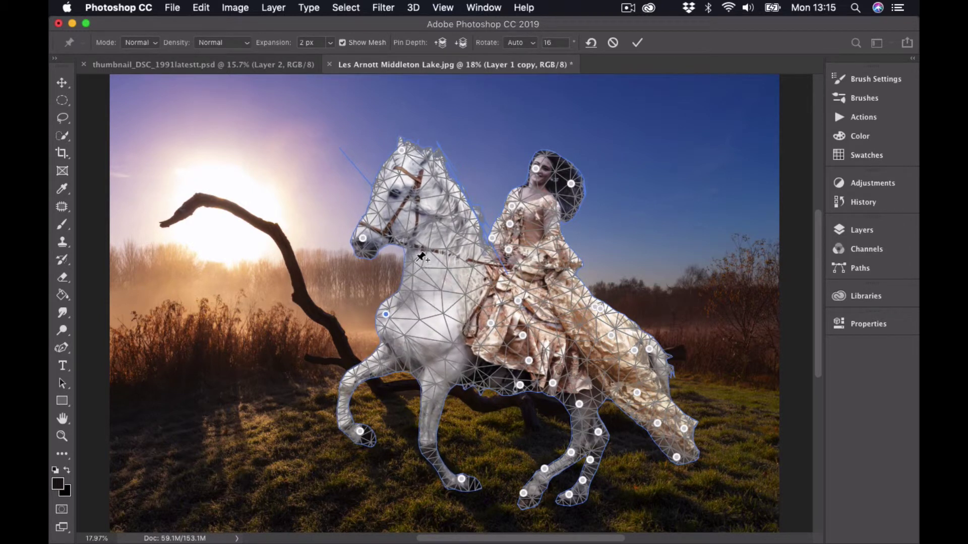
click(413, 258)
drag(416, 260, 427, 249)
drag(386, 313, 401, 303)
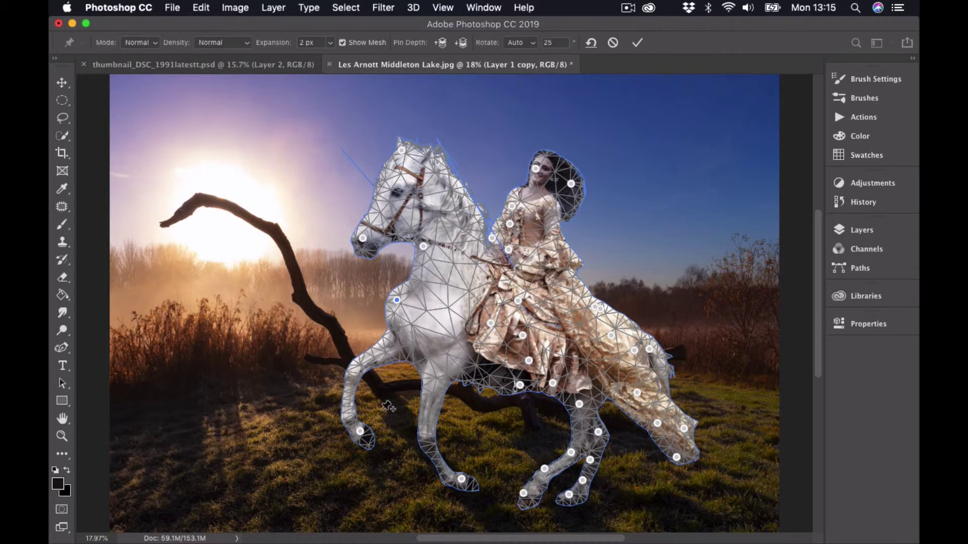
Lift both front hooves forward, pinning the planted foreleg's knee and upper leg to bend it into a rearing pose
drag(359, 431, 351, 414)
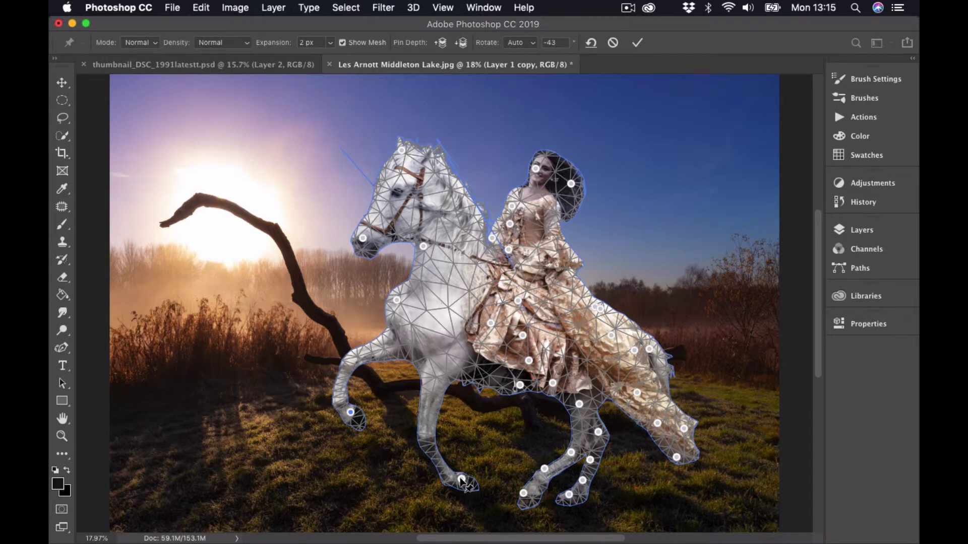
drag(460, 477, 390, 465)
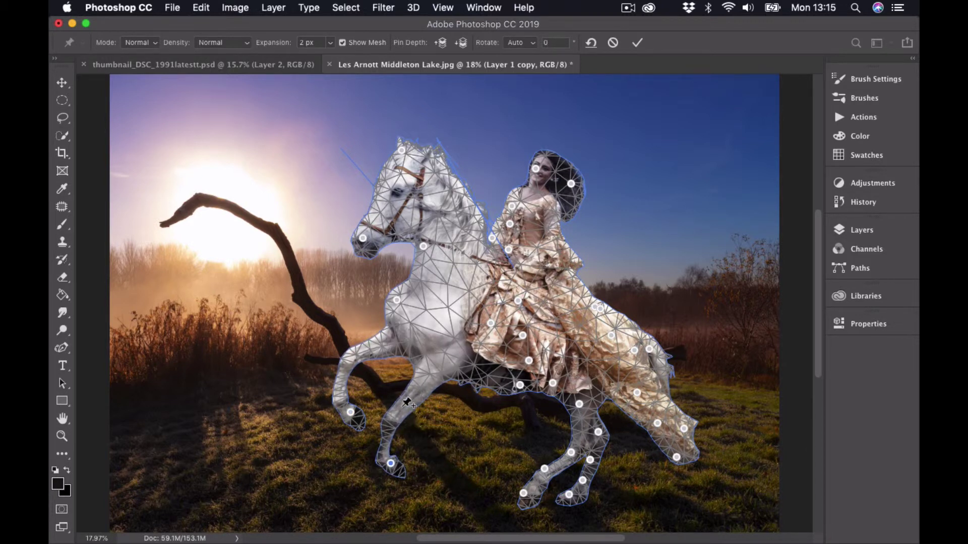
click(391, 404)
drag(393, 404, 414, 361)
click(422, 366)
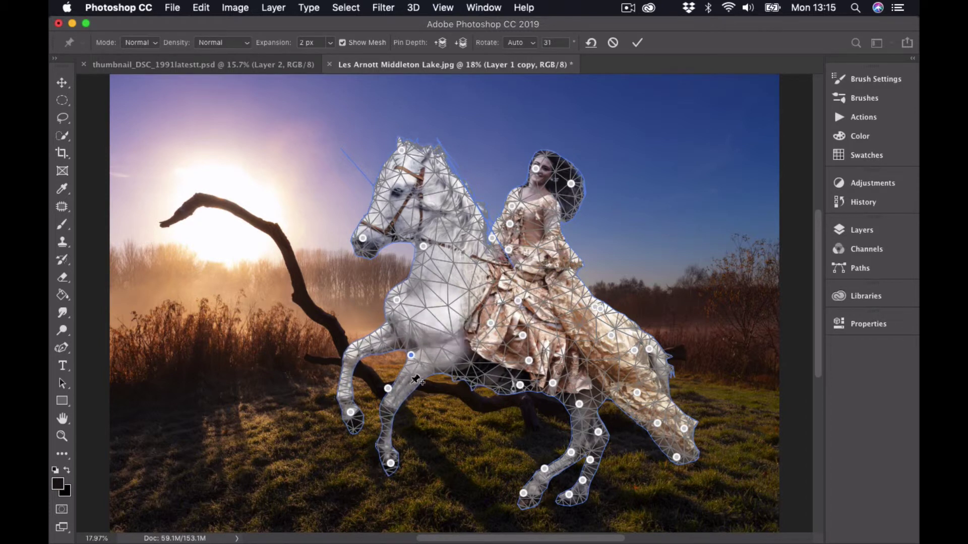
drag(394, 465, 416, 467)
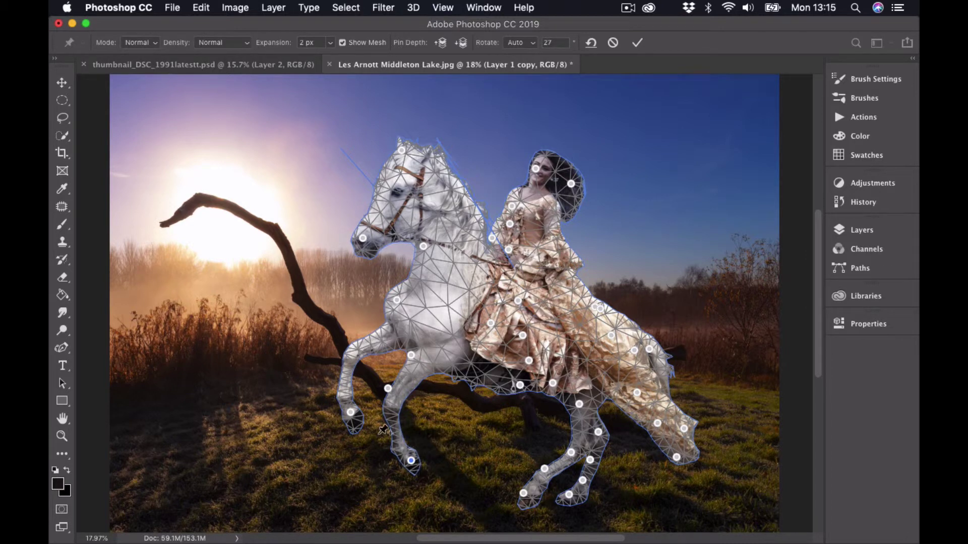
Pin the knee of the leading foreleg, raise it and bend the lower leg forward
click(348, 348)
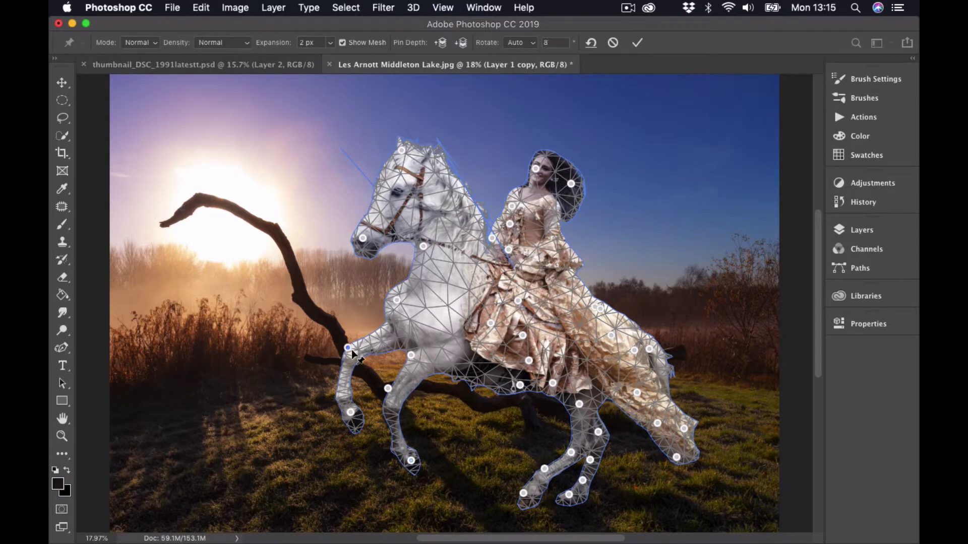
drag(348, 348, 340, 334)
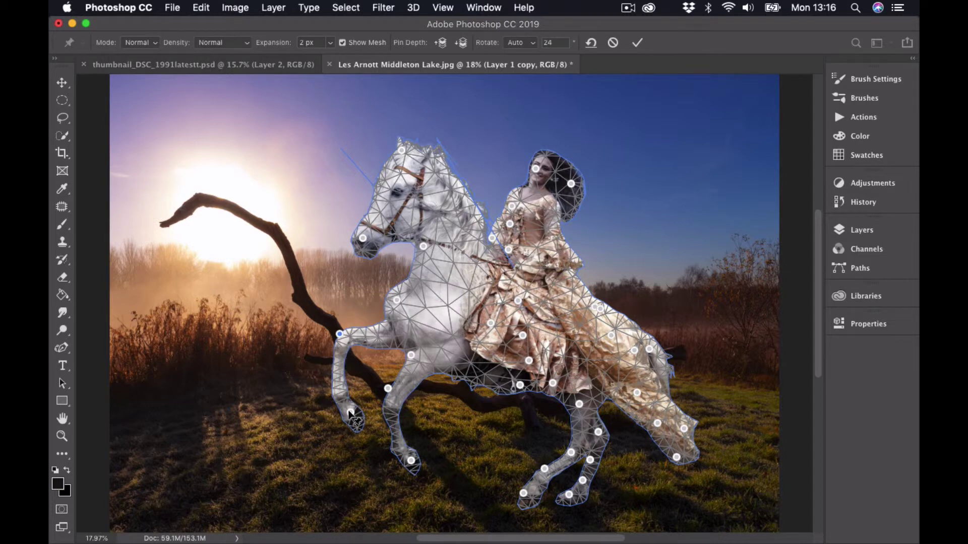
drag(349, 412, 338, 396)
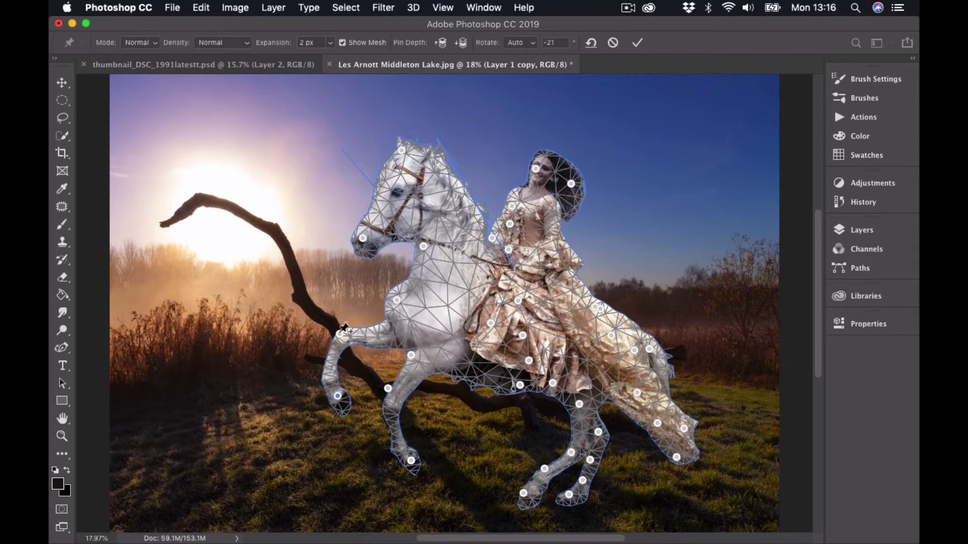
click(341, 333)
drag(341, 335, 346, 327)
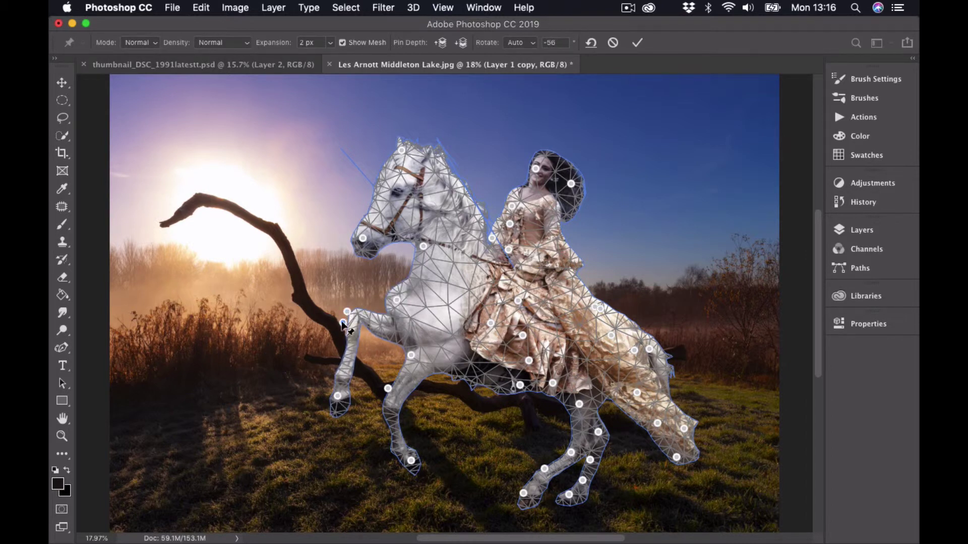
drag(344, 321, 344, 335)
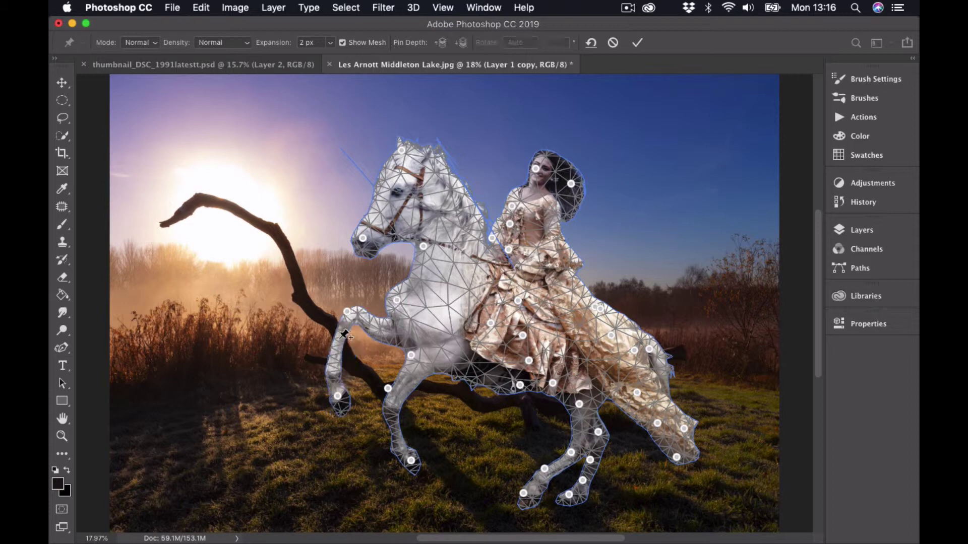
Refine the leading foreleg by moving its knee forward and down and setting the hoof lower beneath it
click(346, 311)
drag(347, 311, 350, 312)
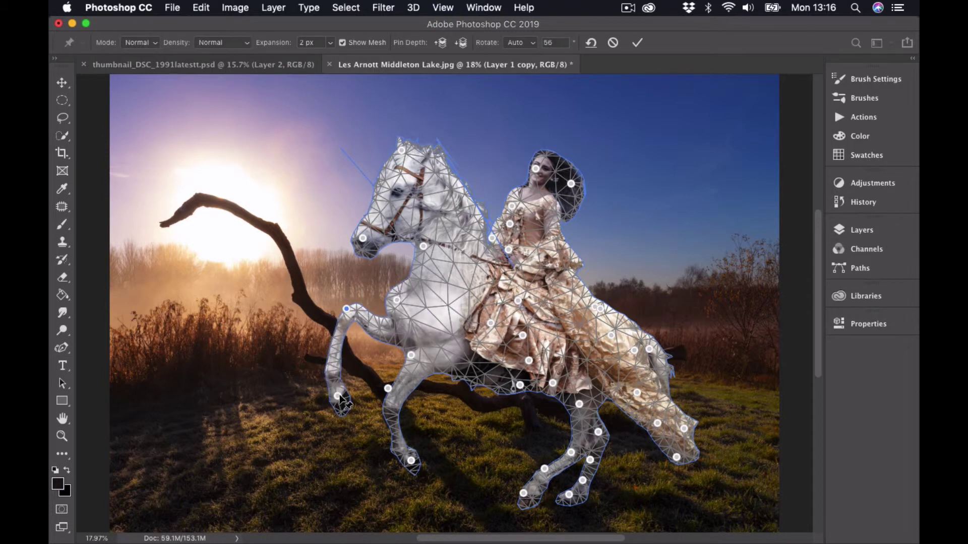
drag(339, 399, 322, 374)
drag(353, 310, 336, 325)
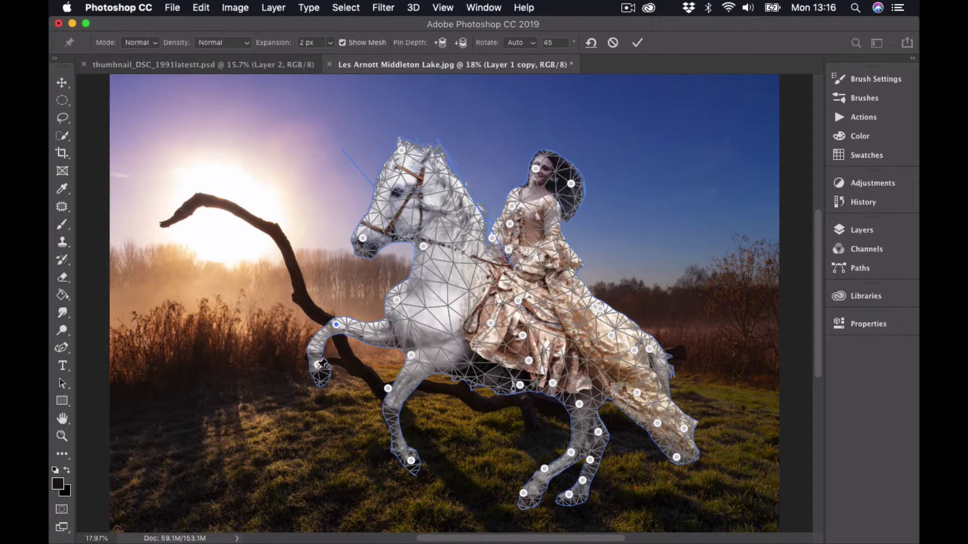
drag(318, 364, 349, 414)
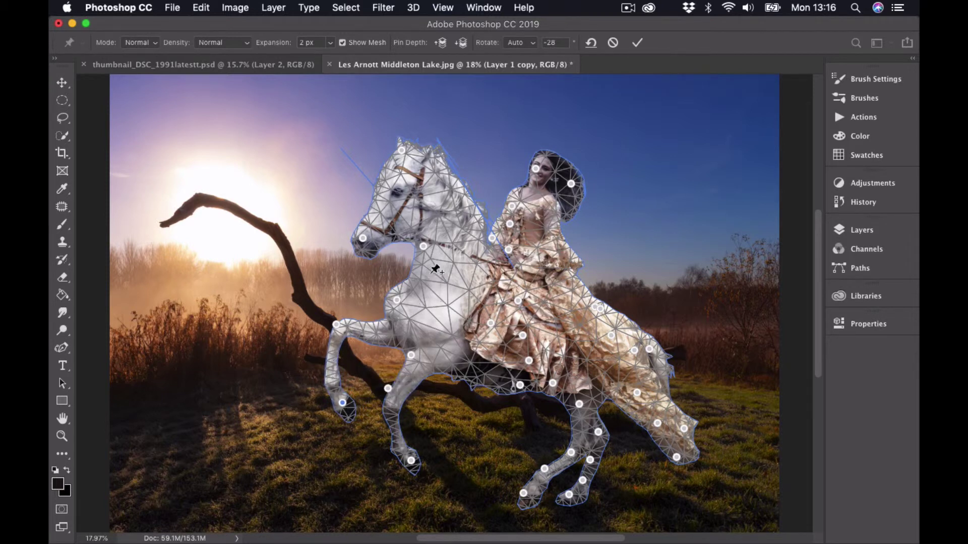
Raise the horse's throat, pin and lift the back of its head and the forehead, and tilt the muzzle upward
click(424, 244)
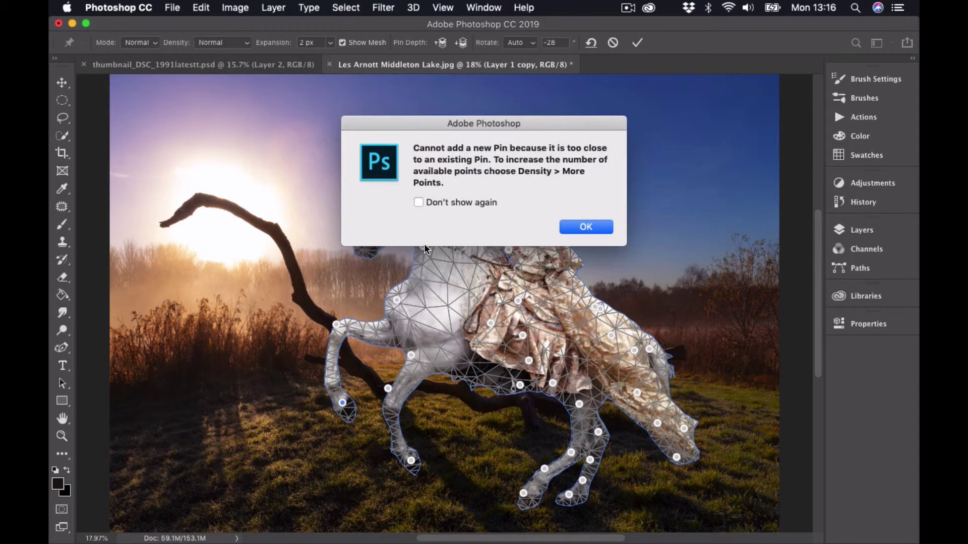
click(563, 222)
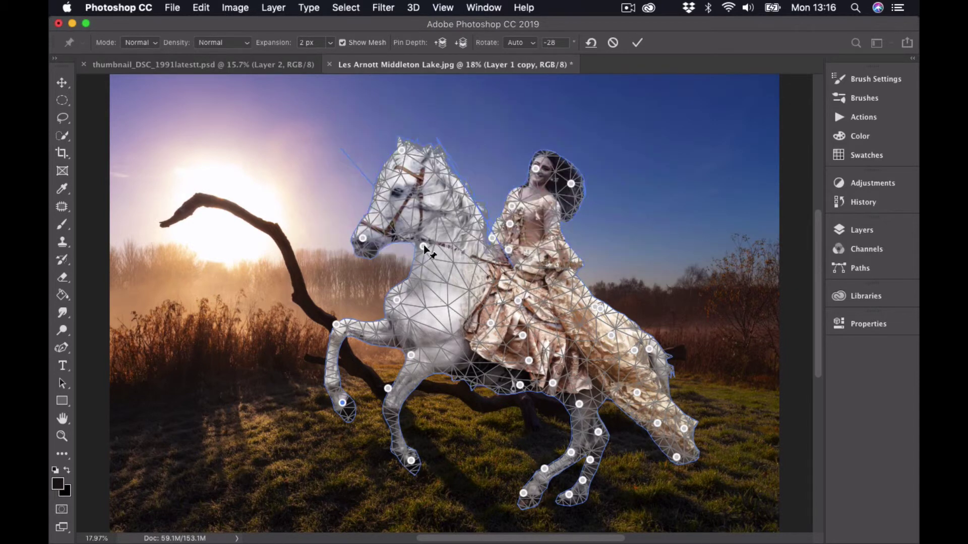
drag(423, 246, 429, 234)
click(444, 168)
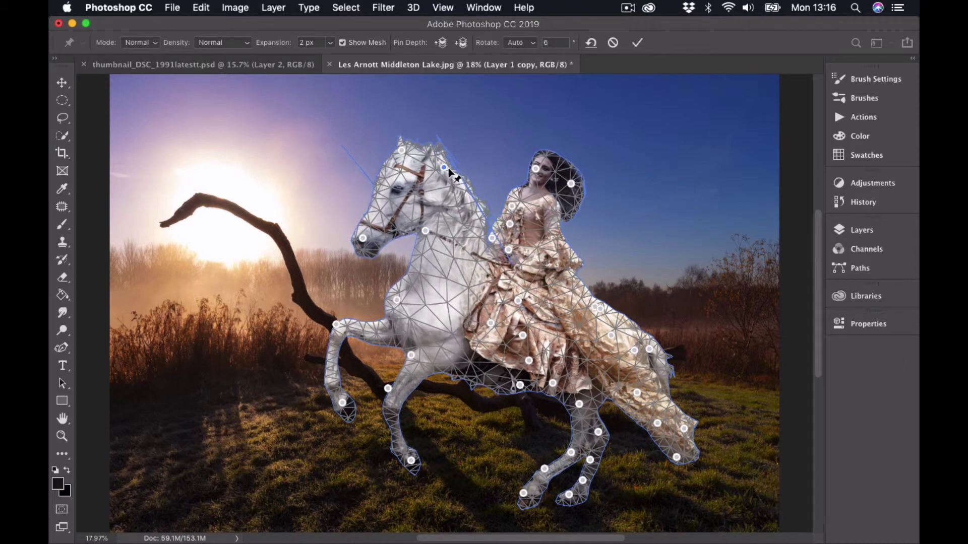
drag(445, 168, 404, 144)
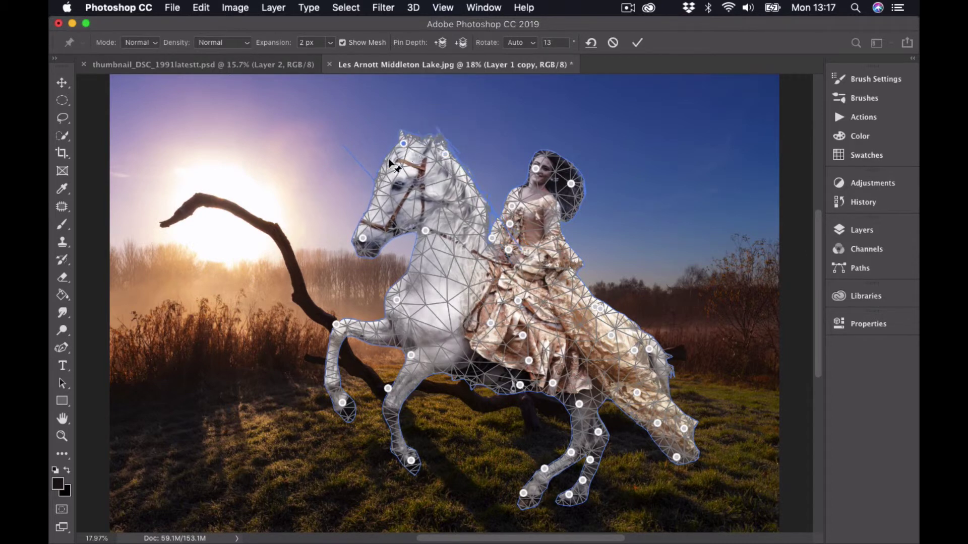
drag(365, 243, 372, 232)
drag(376, 226, 371, 228)
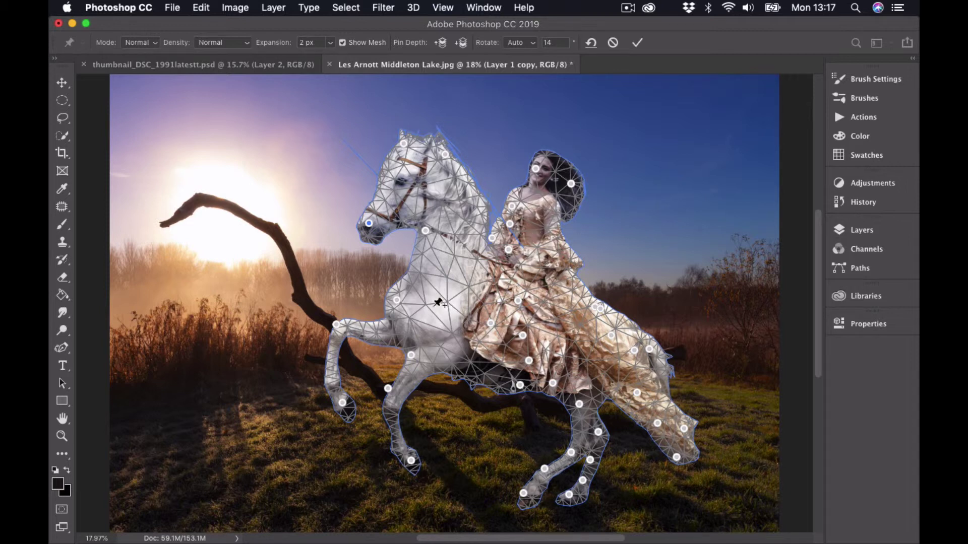
Raise the trailing foreleg's upper leg slightly and shift its knee up and forward
drag(413, 356, 413, 344)
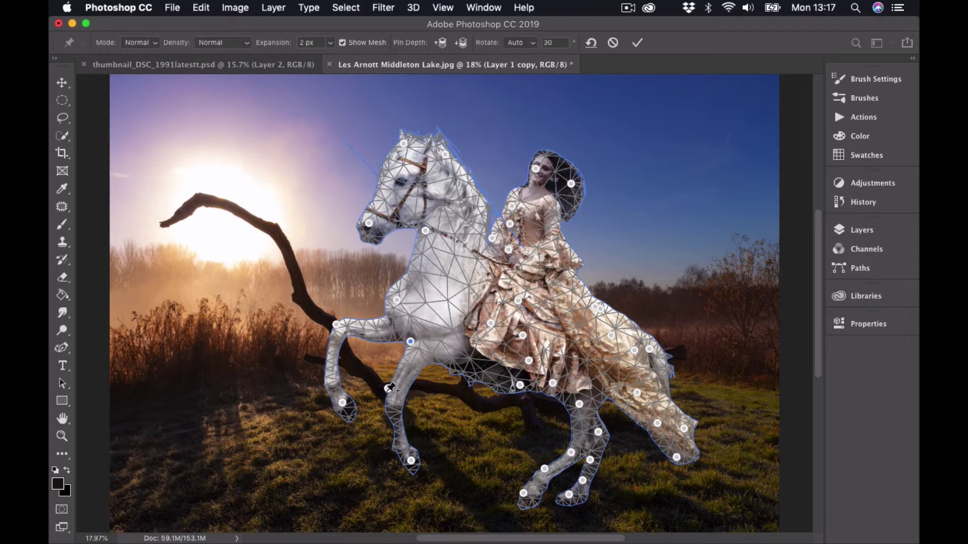
drag(388, 388, 386, 385)
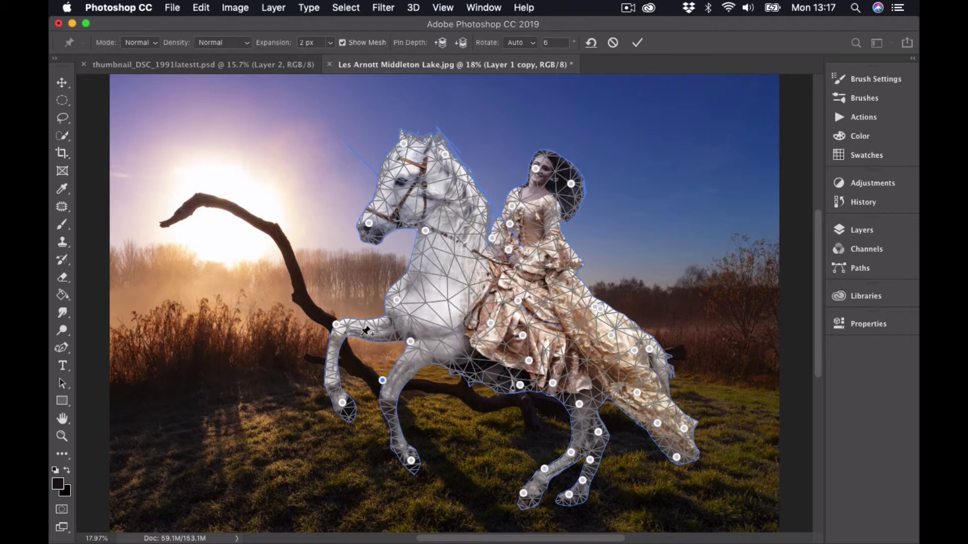
Pull the leading foreleg's knee and hoof back toward the body, pin and adjust its shin, and apply the warp
mouse_move(336, 325)
mouse_down()
mouse_move(342, 320)
mouse_move(332, 331)
mouse_up()
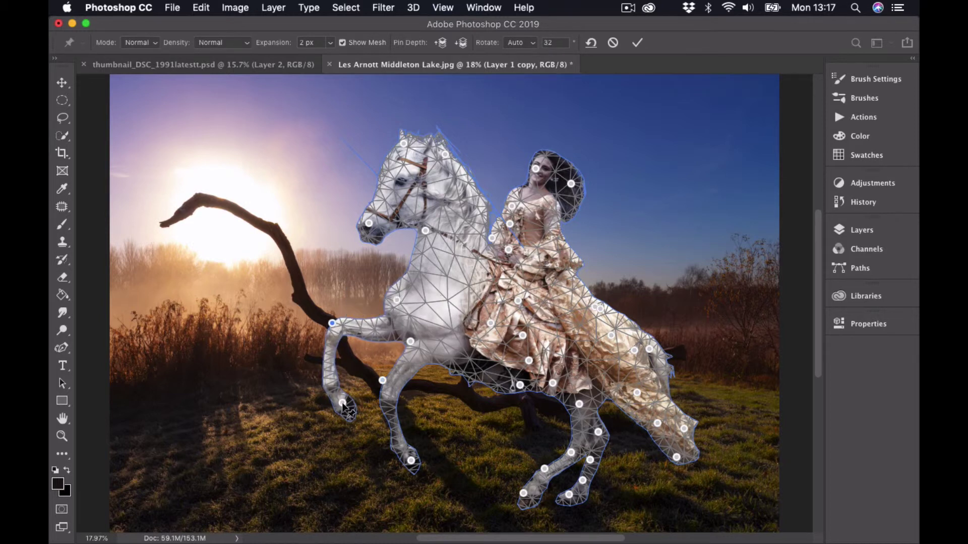
drag(343, 405, 329, 390)
drag(332, 324, 354, 337)
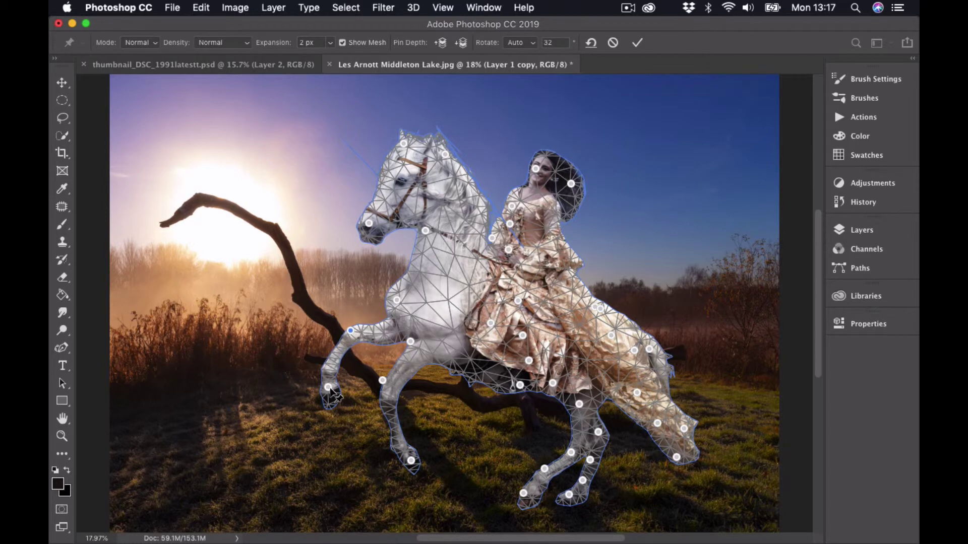
drag(331, 389, 360, 399)
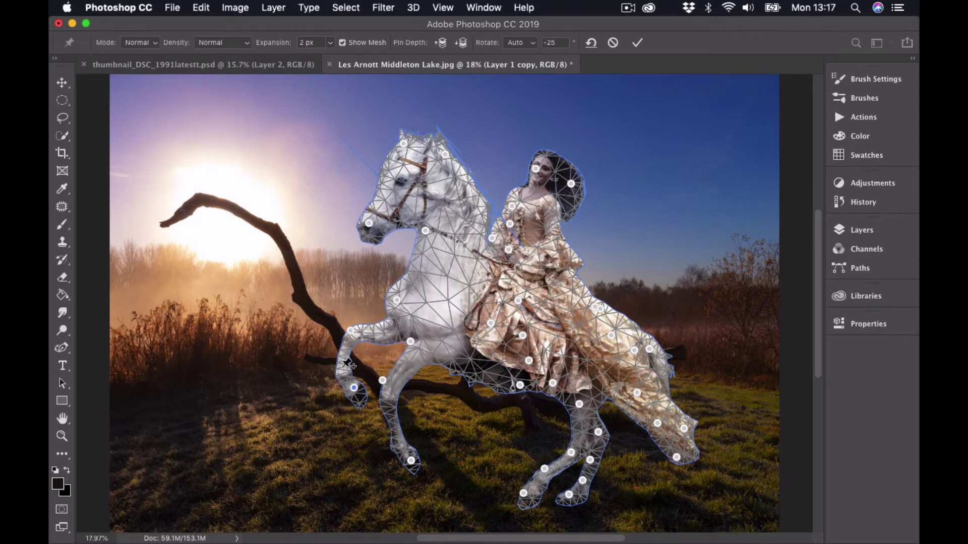
click(338, 363)
drag(346, 364, 349, 366)
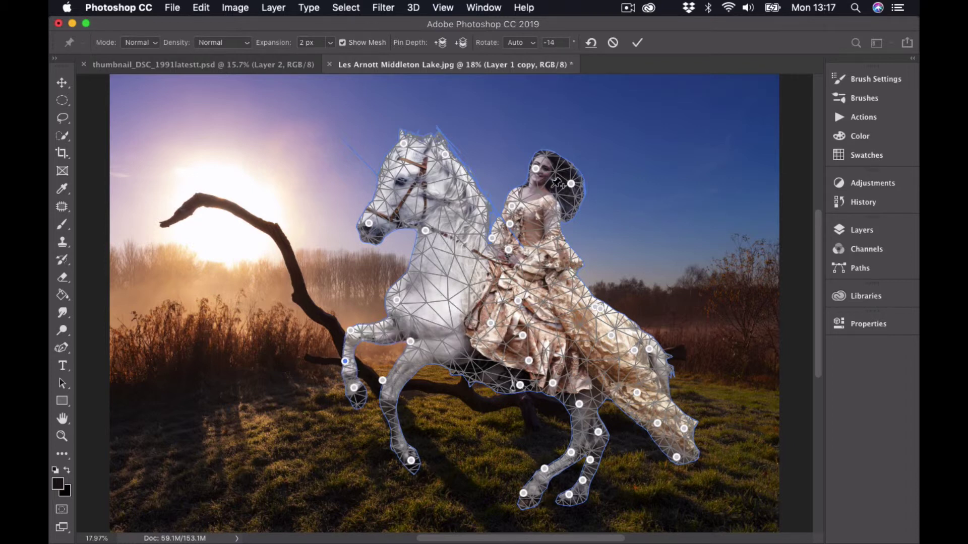
click(638, 43)
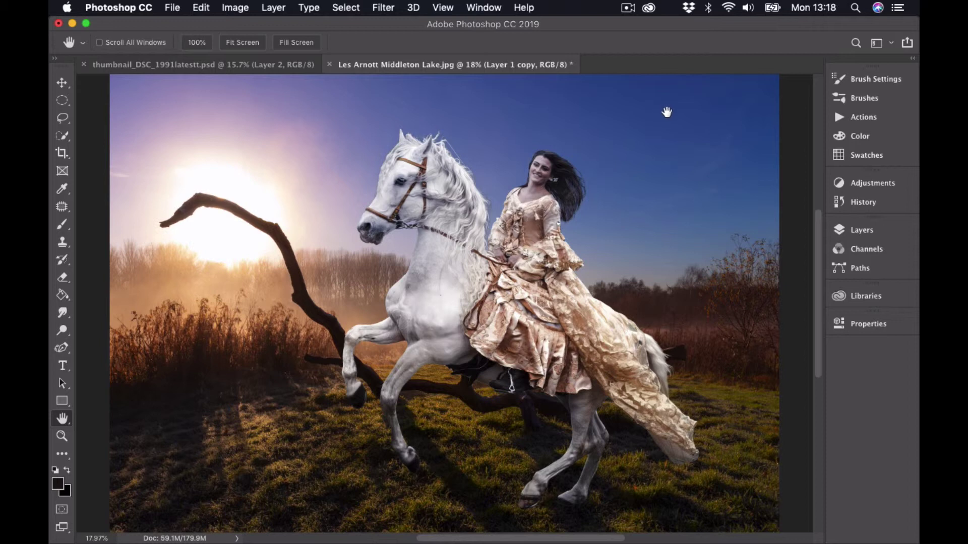
Compare the original and warped horse by toggling the visibility of Layer 1 and Layer 1 copy
click(848, 231)
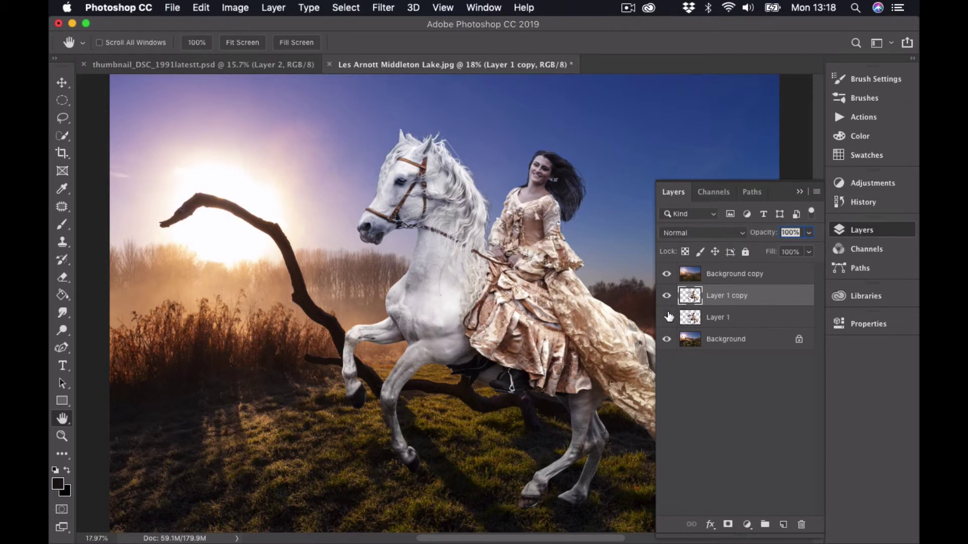
click(667, 317)
click(667, 297)
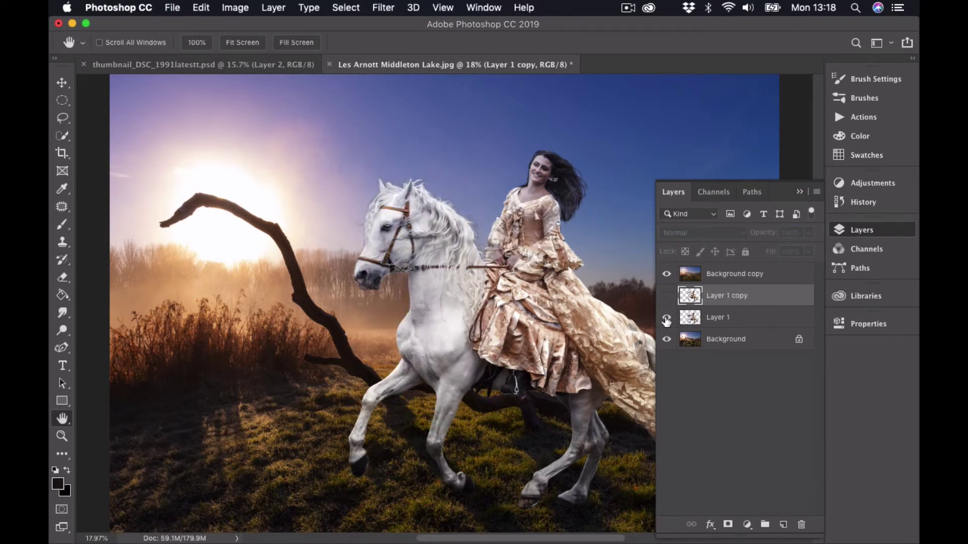
click(667, 310)
click(667, 297)
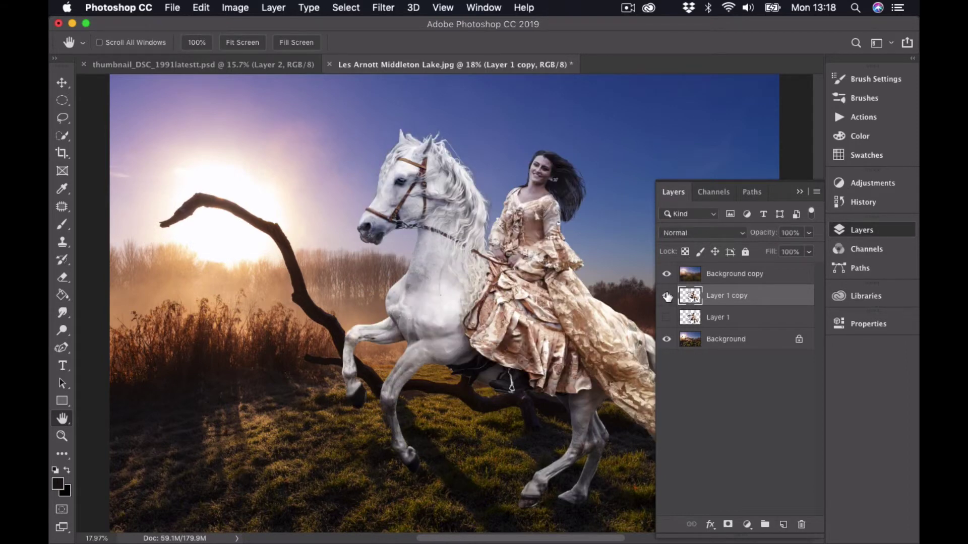
click(800, 194)
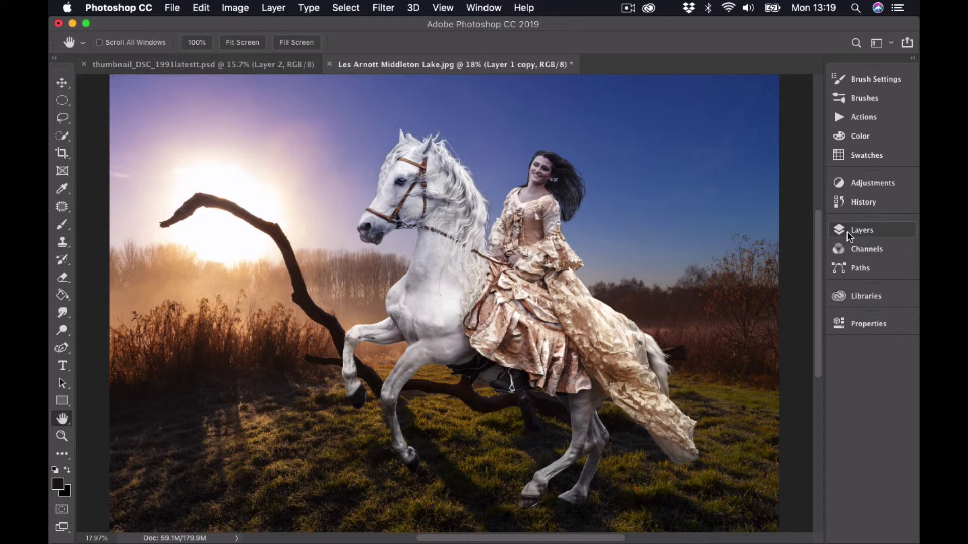
Select the horse's cheek, neck and chest with the Lasso tool at a 60 px feather
click(63, 118)
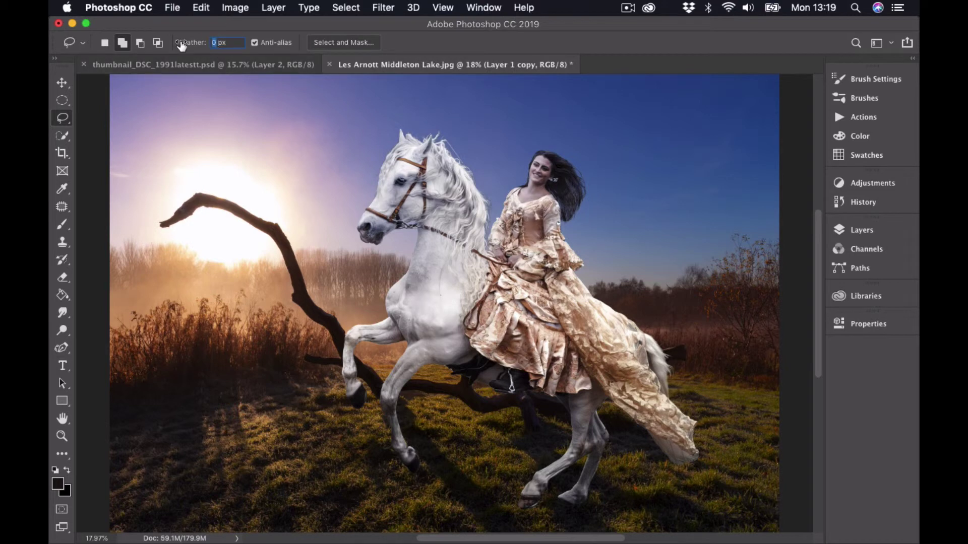
text(6)
mouse_move(371, 223)
mouse_down()
mouse_move(413, 165)
mouse_move(457, 175)
mouse_move(470, 198)
mouse_up()
mouse_move(479, 305)
mouse_down()
mouse_move(445, 330)
mouse_move(416, 332)
mouse_move(404, 300)
mouse_up()
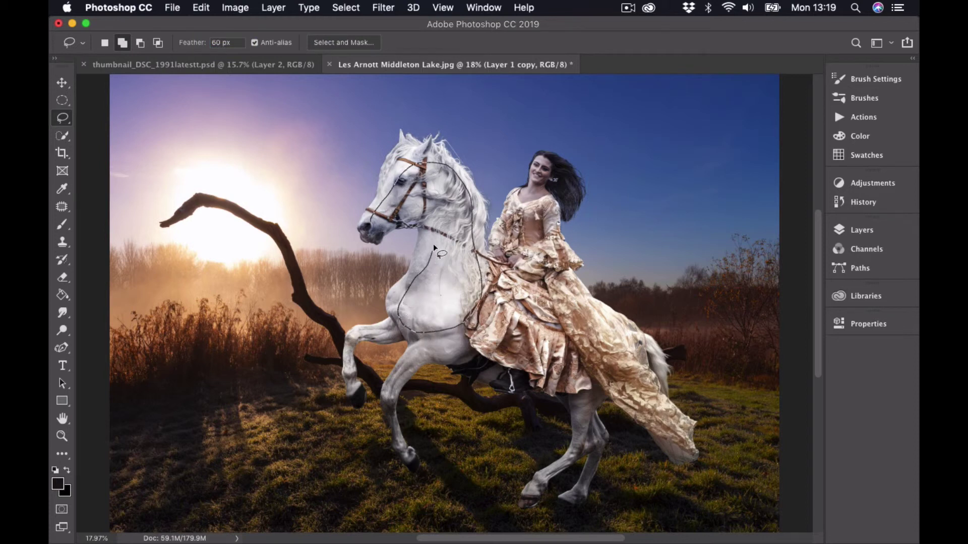
mouse_move(434, 248)
mouse_down()
mouse_move(437, 215)
mouse_move(430, 202)
mouse_move(398, 221)
mouse_up()
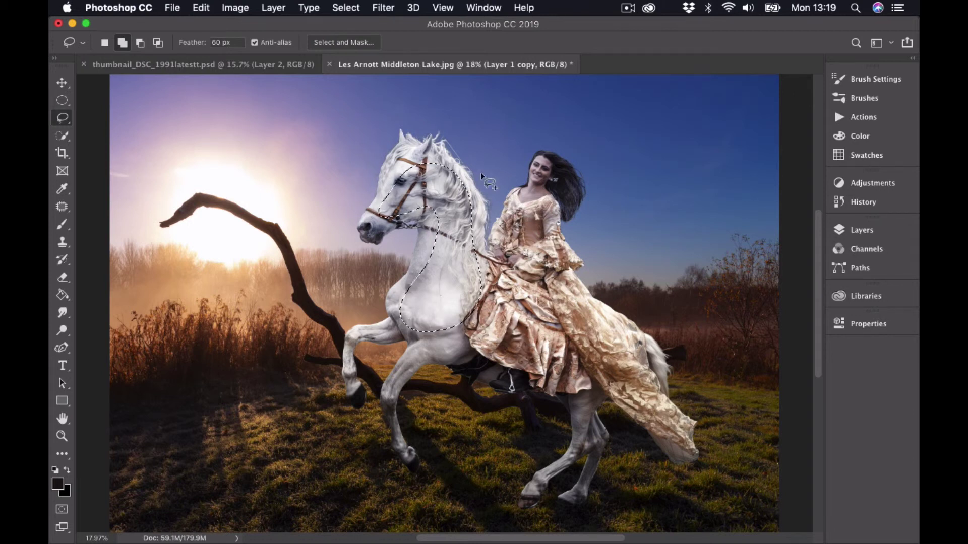
Darken the selected neck and chest with a Curves adjustment layer, lowering input 152 to output 121
click(860, 183)
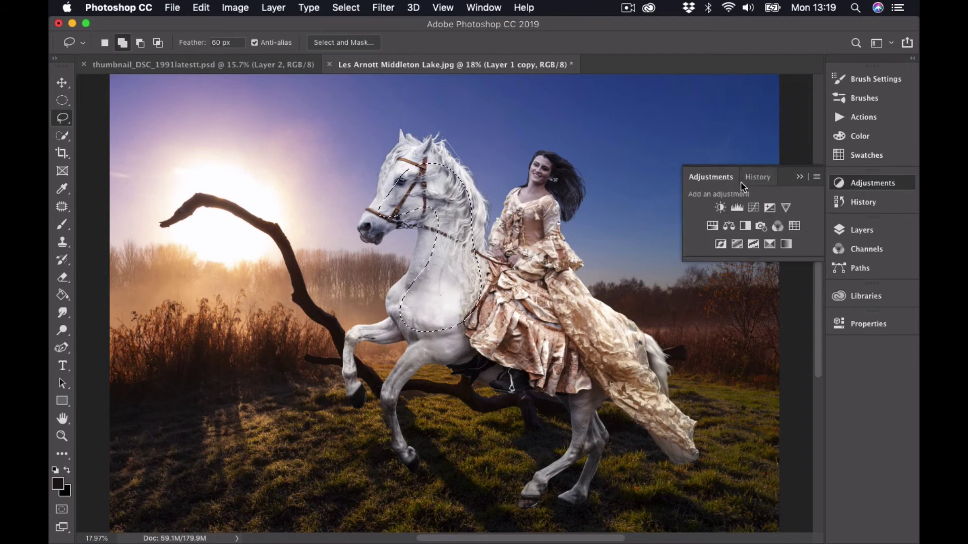
click(752, 206)
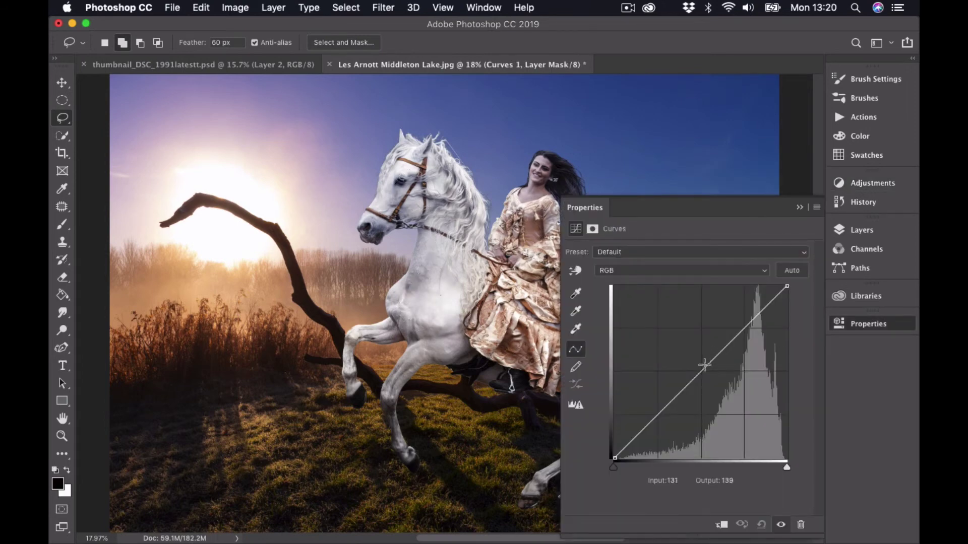
drag(701, 371, 718, 376)
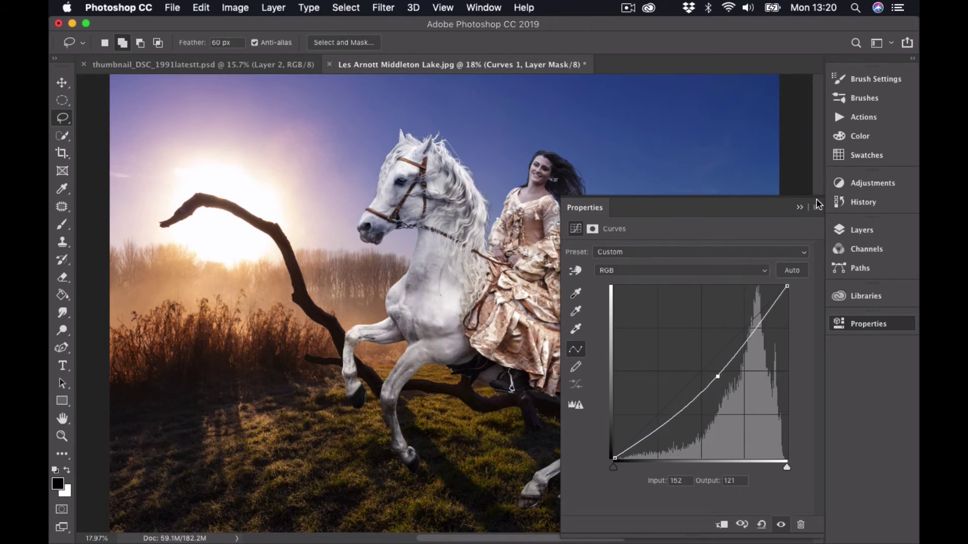
click(800, 207)
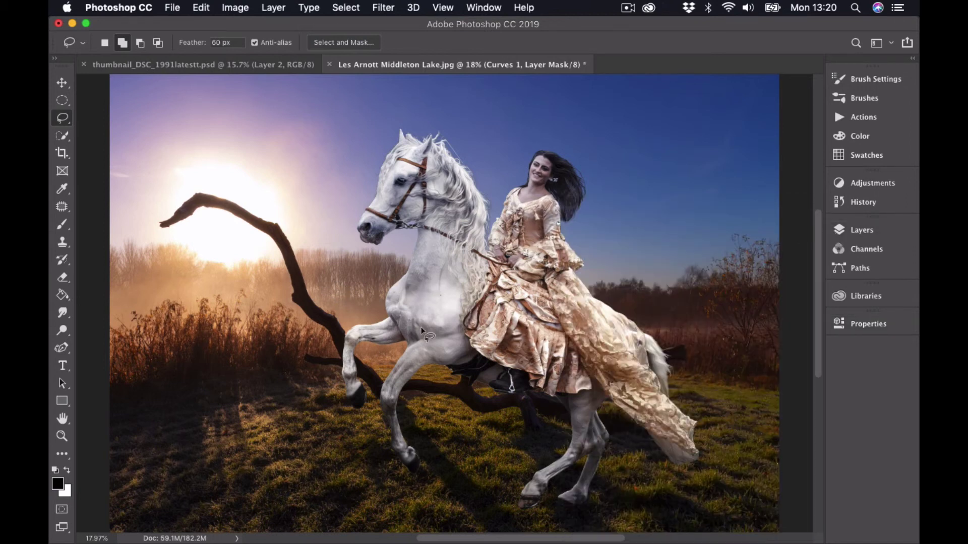
Lasso a smaller rounded area on the horse's shoulder beside the dress
drag(465, 292, 437, 278)
mouse_move(431, 337)
mouse_down()
mouse_move(459, 331)
mouse_move(476, 309)
mouse_move(465, 289)
mouse_up()
mouse_move(466, 254)
mouse_down()
mouse_move(479, 298)
mouse_move(463, 305)
mouse_move(466, 263)
mouse_up()
Darken the selected shoulder area with a second Curves adjustment layer, lowering input 162 to output 105
click(861, 184)
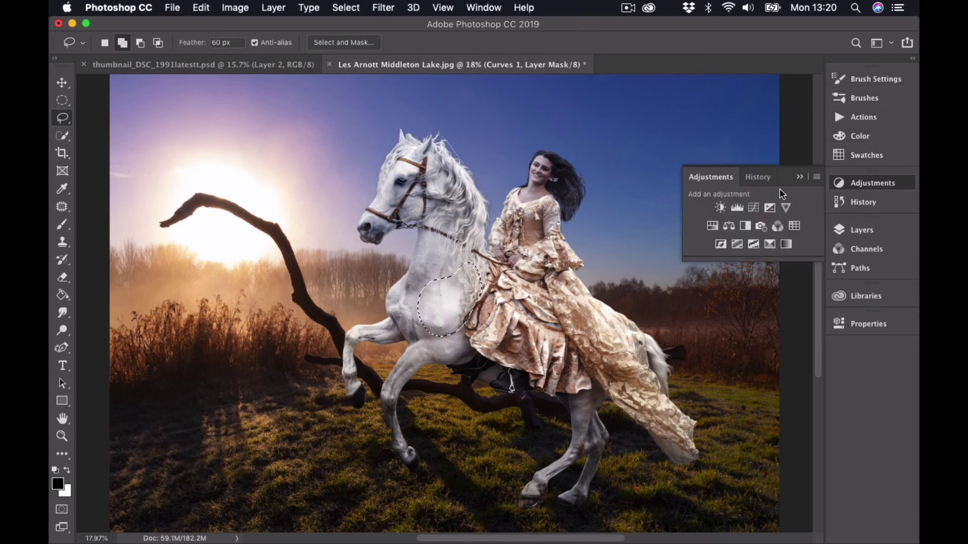
click(753, 208)
drag(699, 376, 726, 388)
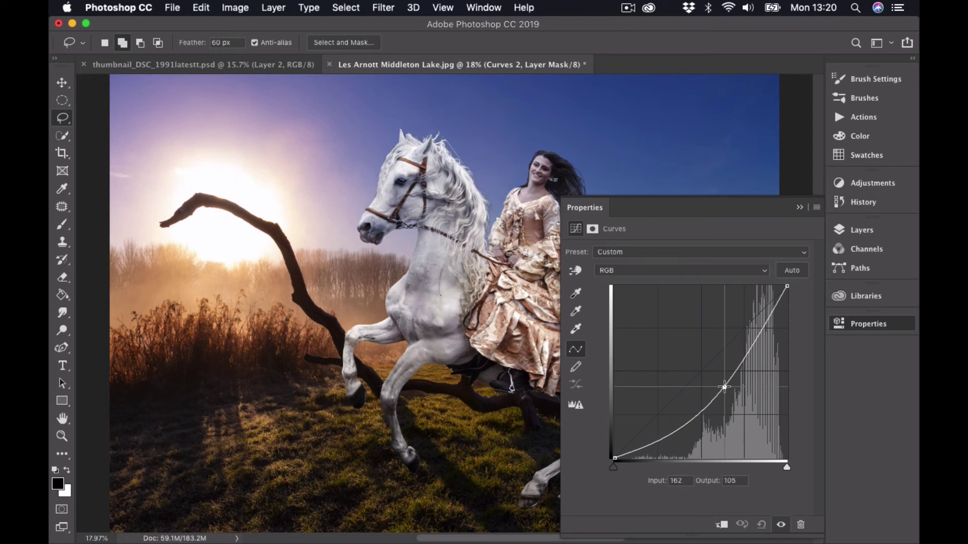
click(800, 208)
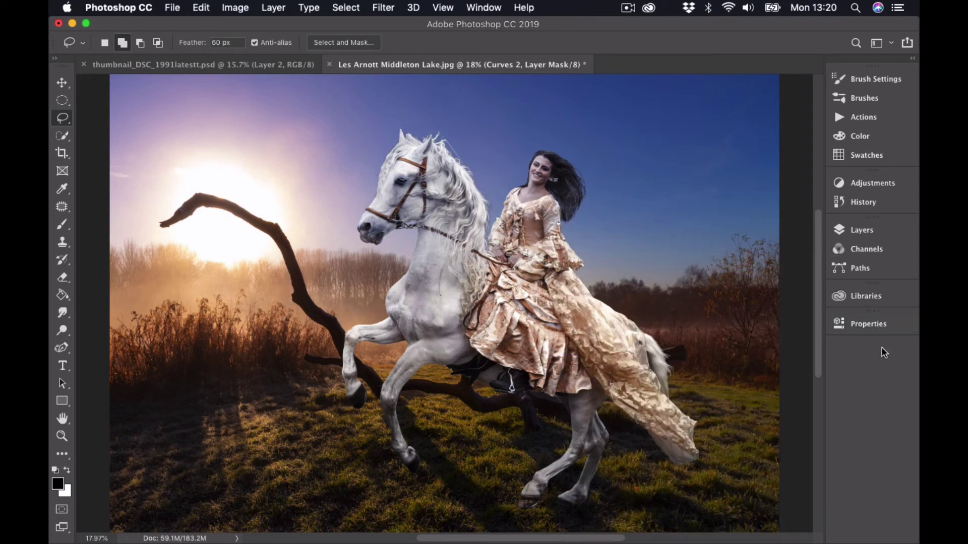